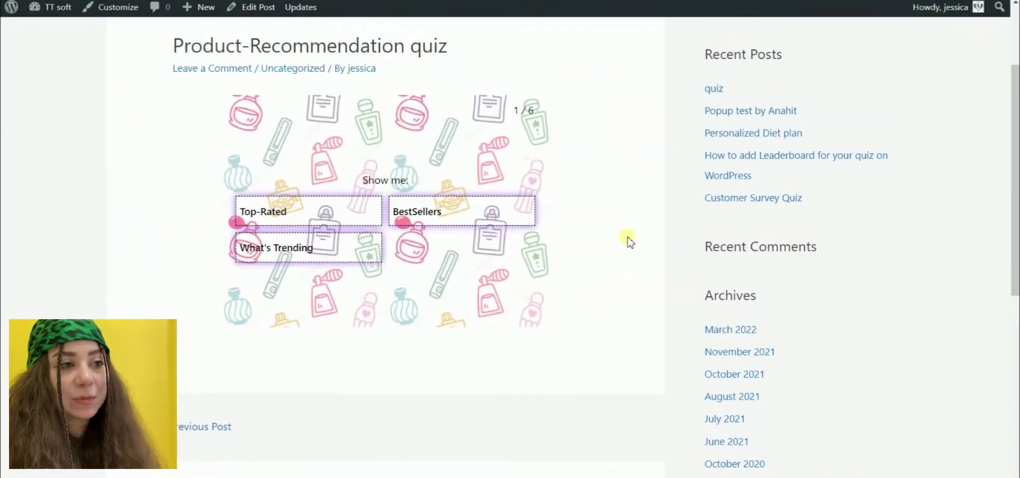
- Answer the six quiz questions: Top-Rated, Warm Florals, Sweet, the roses image, Confident, and the final answer
{"action": "left_click", "coordinate": [374, 222]}
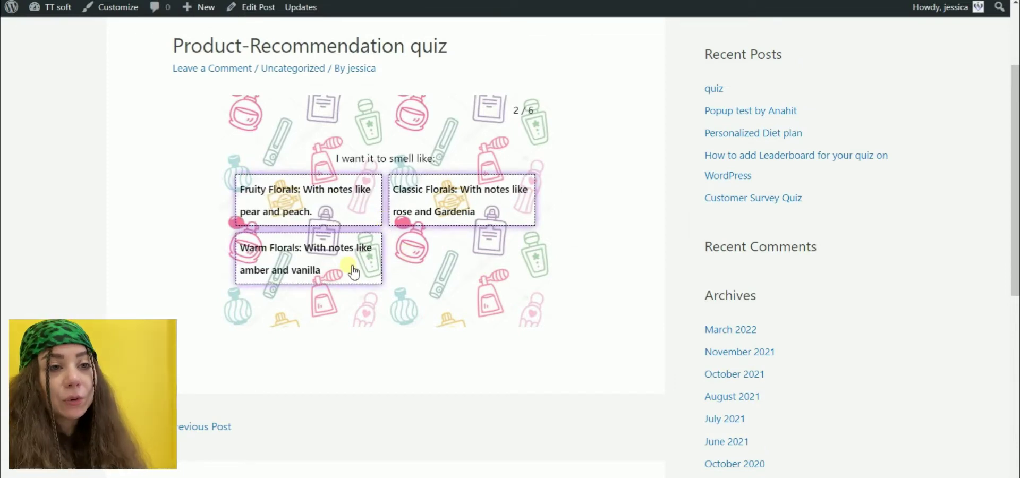
{"action": "left_click", "coordinate": [352, 268]}
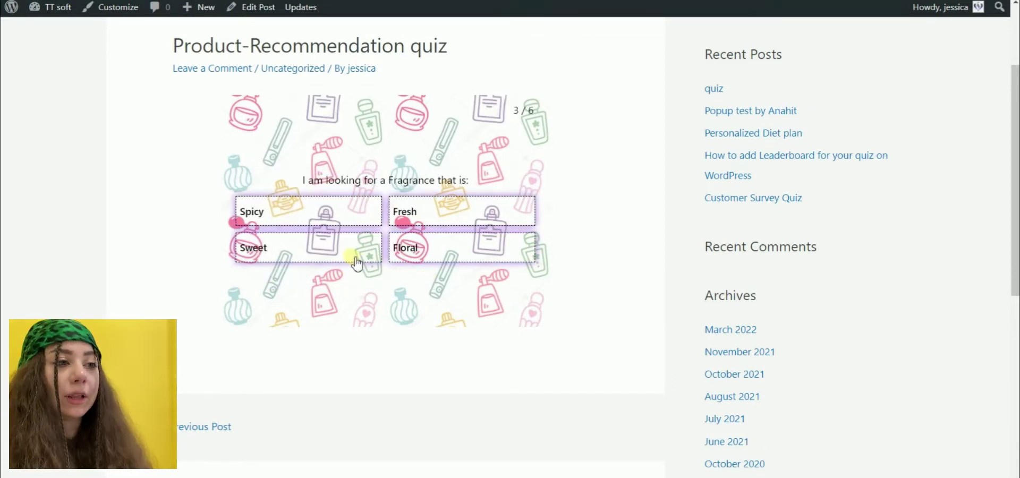
{"action": "left_click", "coordinate": [355, 261]}
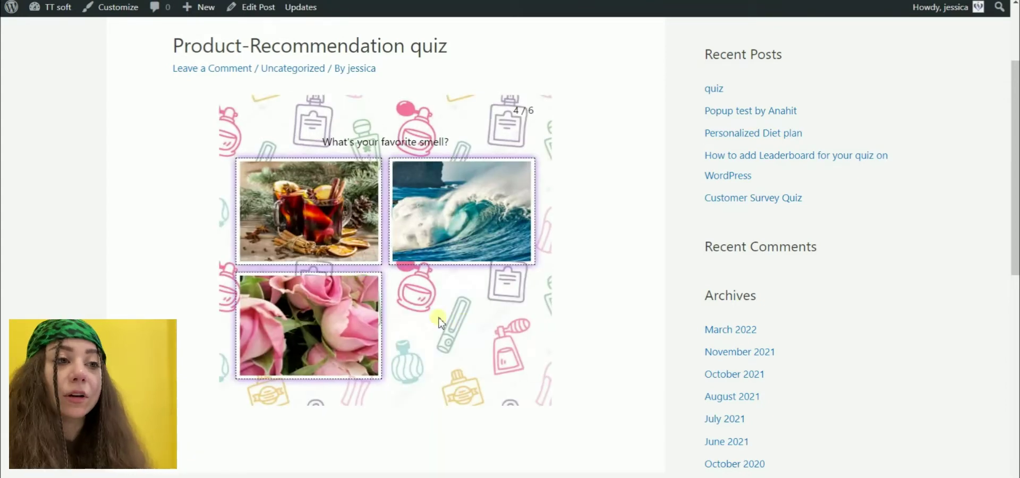
{"action": "left_click", "coordinate": [376, 316]}
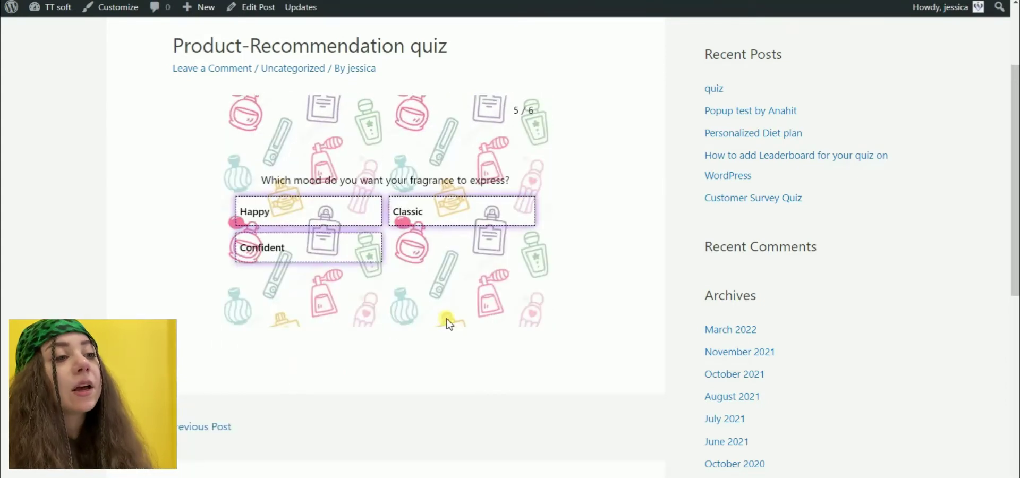
{"action": "left_click", "coordinate": [379, 258]}
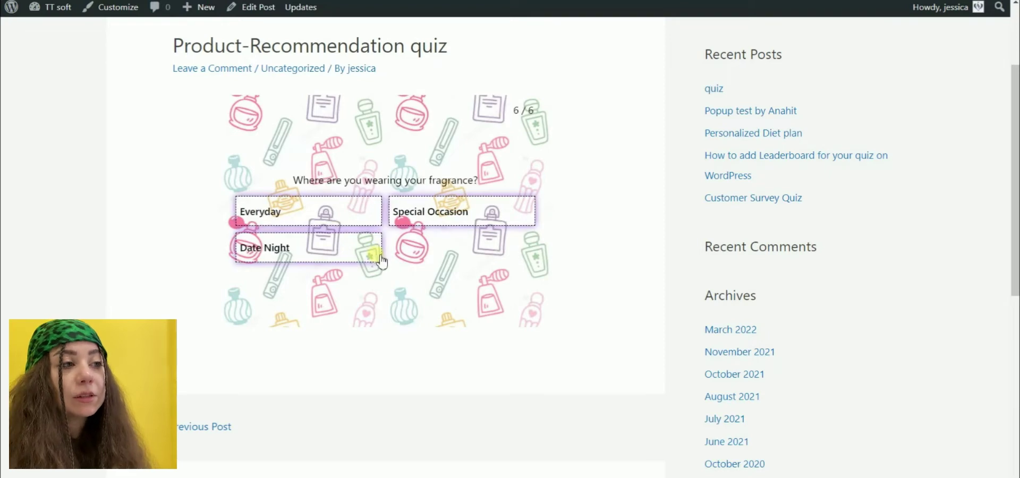
{"action": "left_click", "coordinate": [359, 217]}
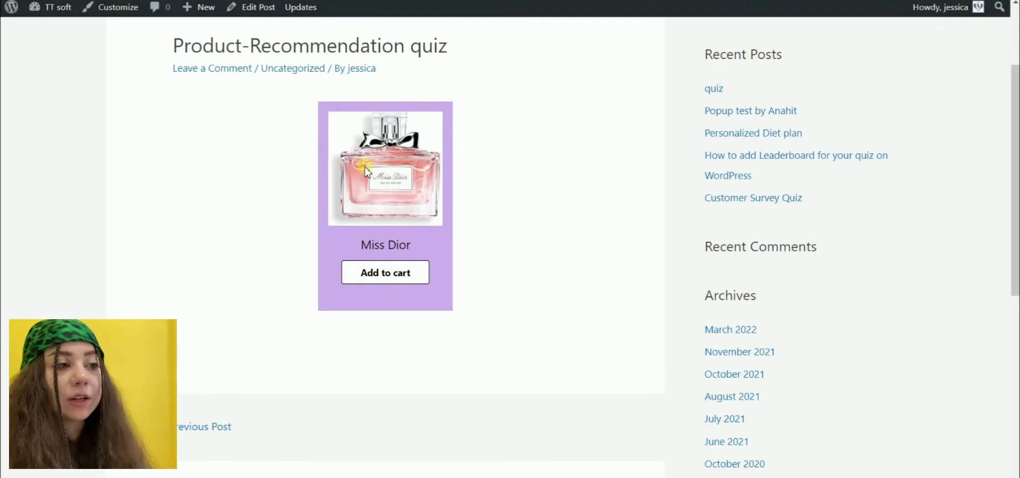
- Add the recommended Miss Dior to the cart, then scroll through the Quiz Maker feature icons
{"action": "left_click", "coordinate": [417, 279]}
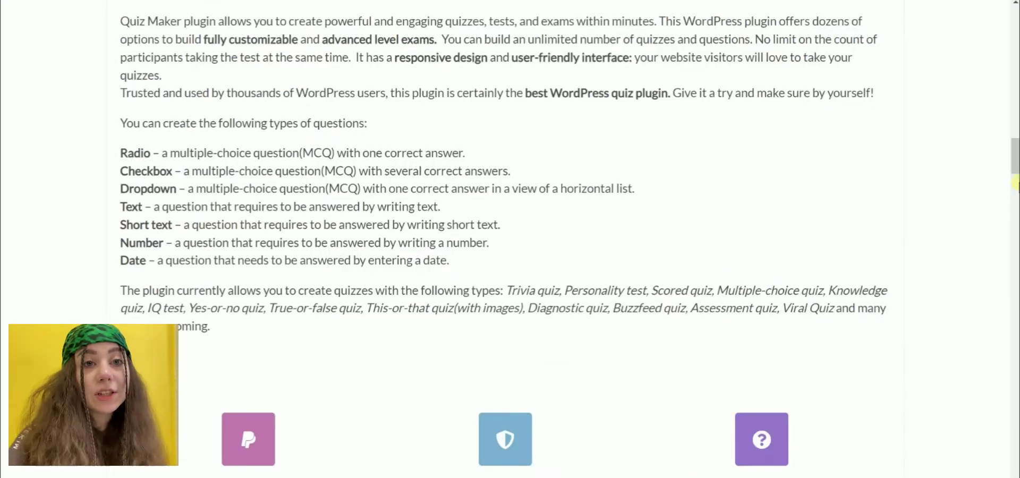
{"action": "scroll", "coordinate": [1015, 183], "scroll_direction": "down", "scroll_amount": 4}
{"action": "scroll", "coordinate": [1015, 184], "scroll_direction": "down", "scroll_amount": 4}
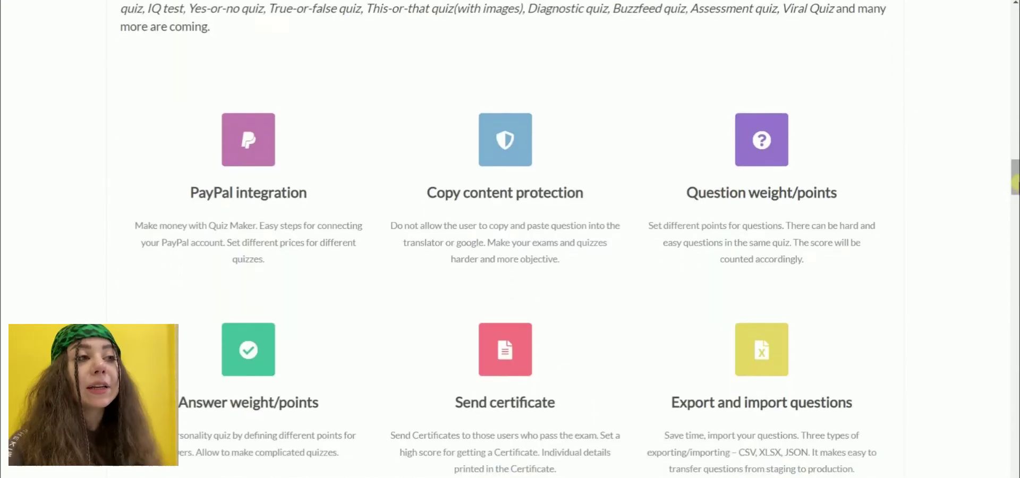
{"action": "scroll", "coordinate": [1016, 183], "scroll_direction": "down", "scroll_amount": 5}
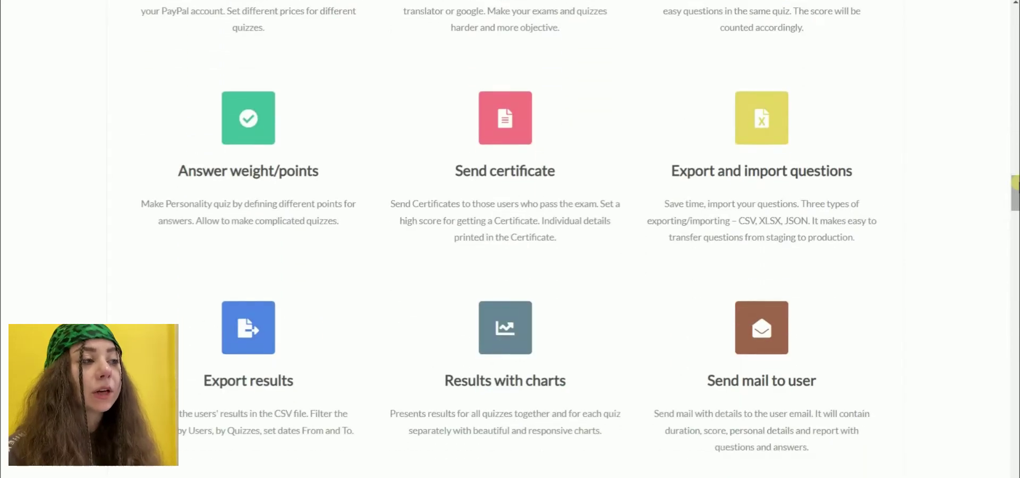
{"action": "scroll", "coordinate": [1016, 183], "scroll_direction": "down", "scroll_amount": 4}
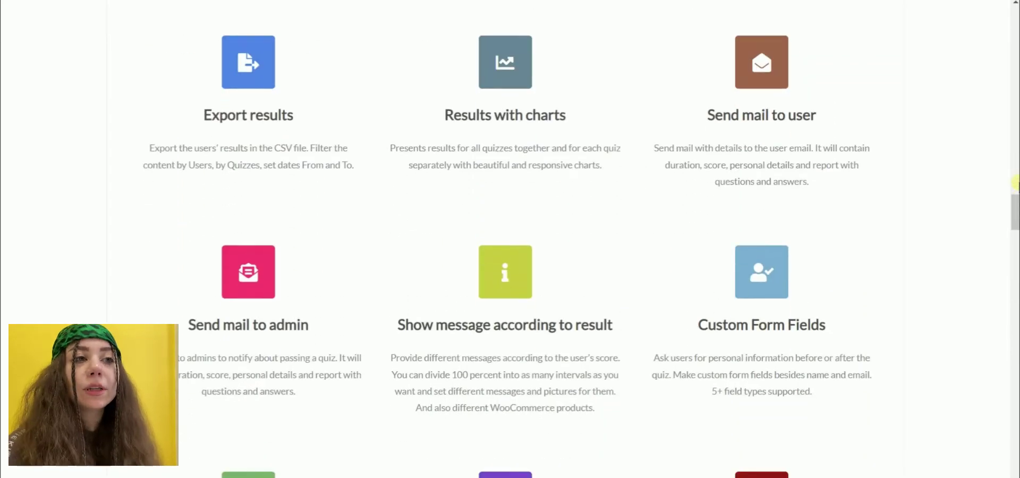
{"action": "scroll", "coordinate": [1015, 184], "scroll_direction": "down", "scroll_amount": 5}
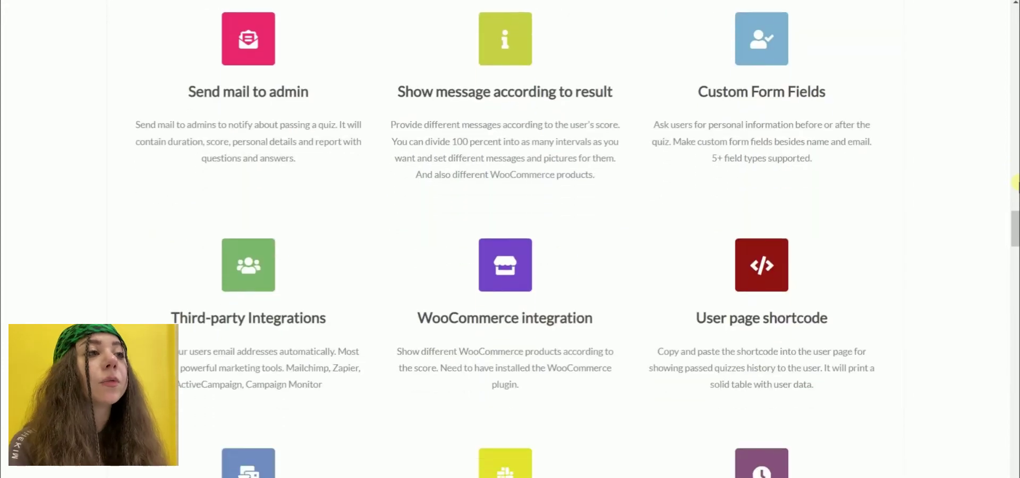
{"action": "scroll", "coordinate": [1015, 183], "scroll_direction": "down", "scroll_amount": 6}
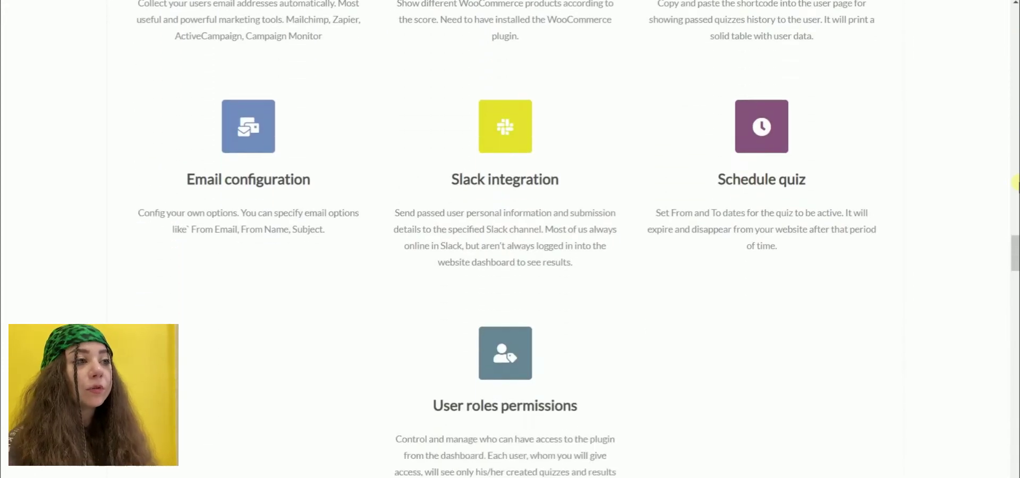
{"action": "scroll", "coordinate": [1015, 183], "scroll_direction": "down", "scroll_amount": 6}
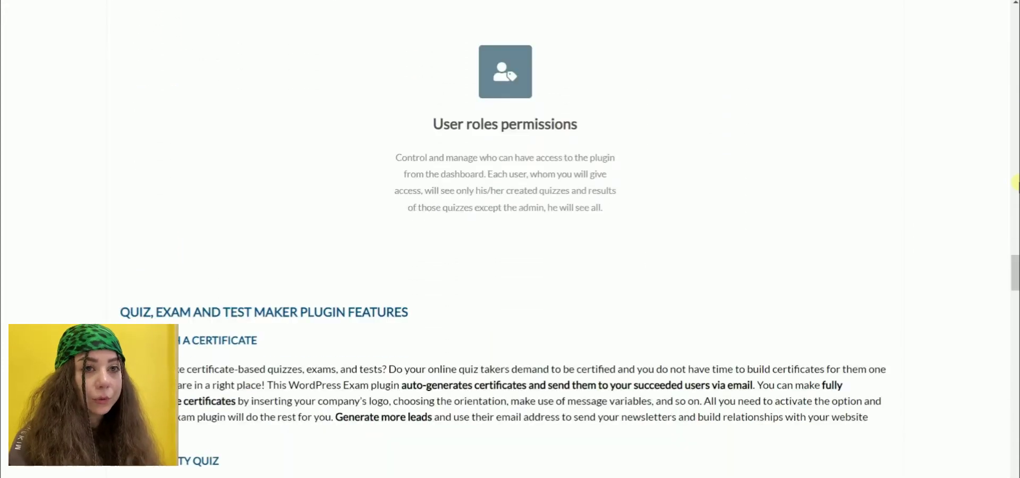
{"action": "scroll", "coordinate": [1015, 183], "scroll_direction": "down", "scroll_amount": 4}
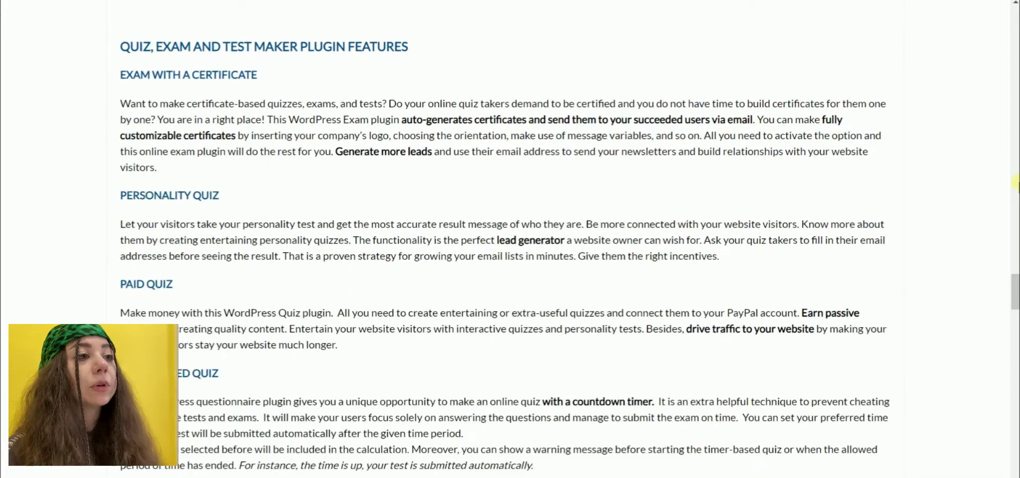
- Read on through the Free and PRO feature lists down to the related plugins and footer
{"action": "scroll", "coordinate": [1015, 184], "scroll_direction": "down", "scroll_amount": 5}
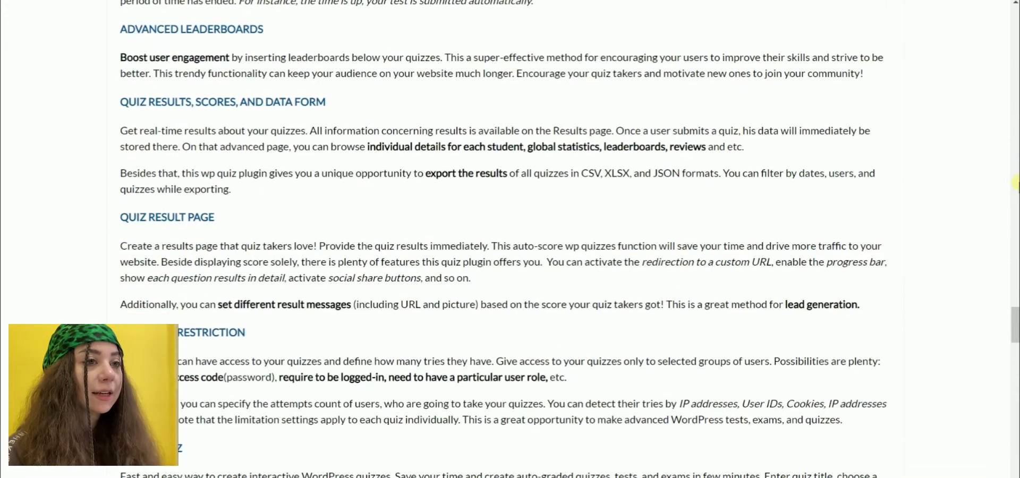
{"action": "scroll", "coordinate": [1015, 183], "scroll_direction": "down", "scroll_amount": 4}
{"action": "scroll", "coordinate": [1015, 183], "scroll_direction": "down", "scroll_amount": 4}
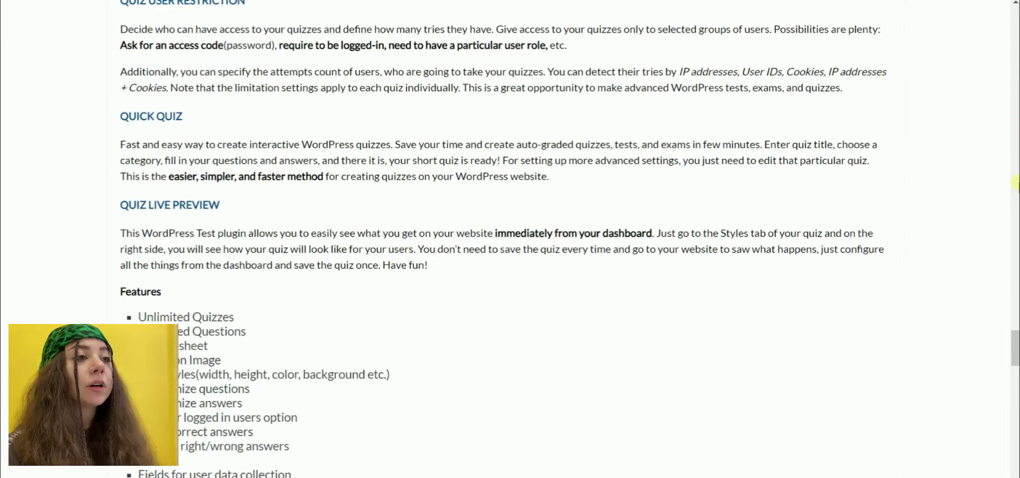
{"action": "scroll", "coordinate": [1015, 183], "scroll_direction": "down", "scroll_amount": 6}
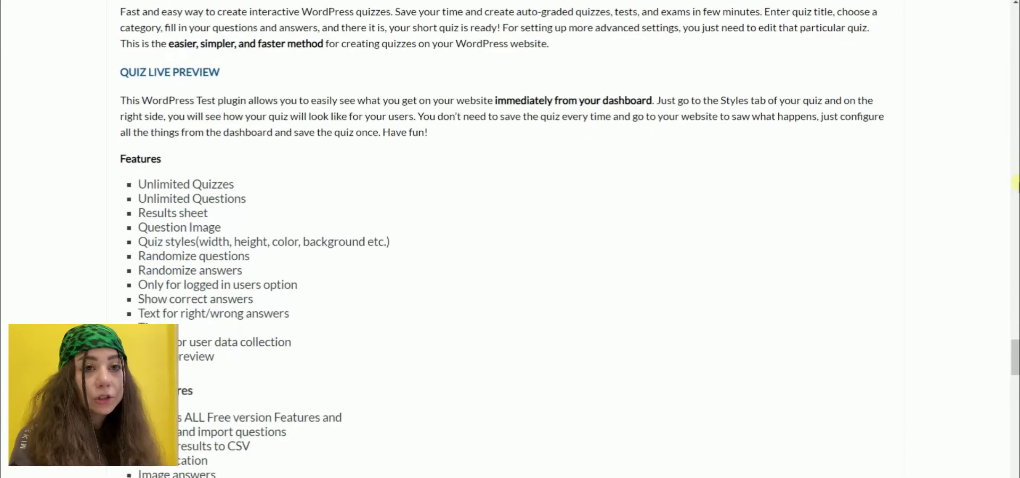
{"action": "scroll", "coordinate": [1015, 184], "scroll_direction": "down", "scroll_amount": 5}
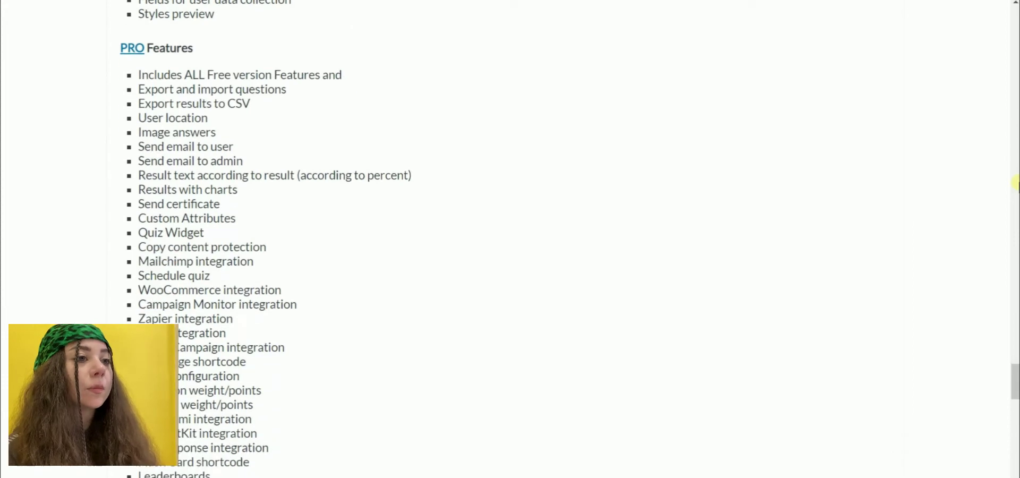
{"action": "scroll", "coordinate": [1015, 183], "scroll_direction": "down", "scroll_amount": 6}
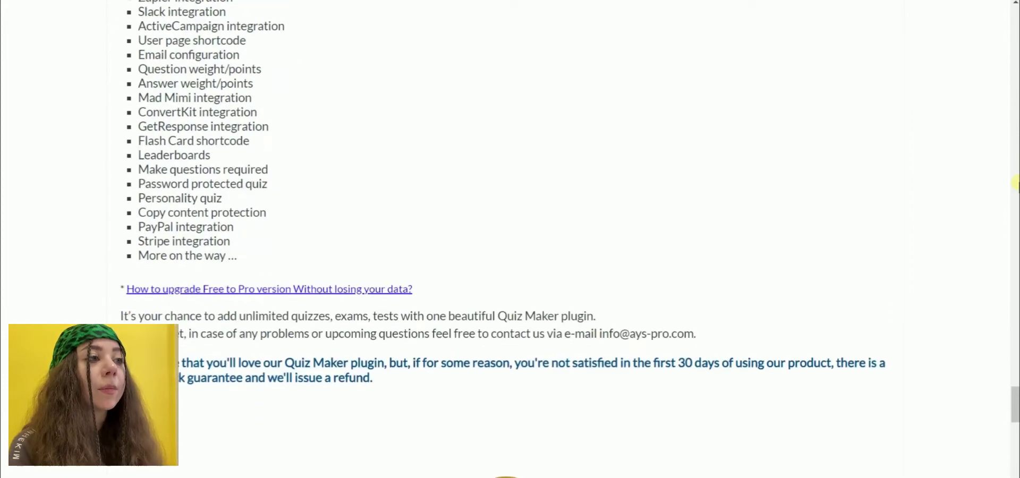
{"action": "scroll", "coordinate": [1015, 183], "scroll_direction": "down", "scroll_amount": 4}
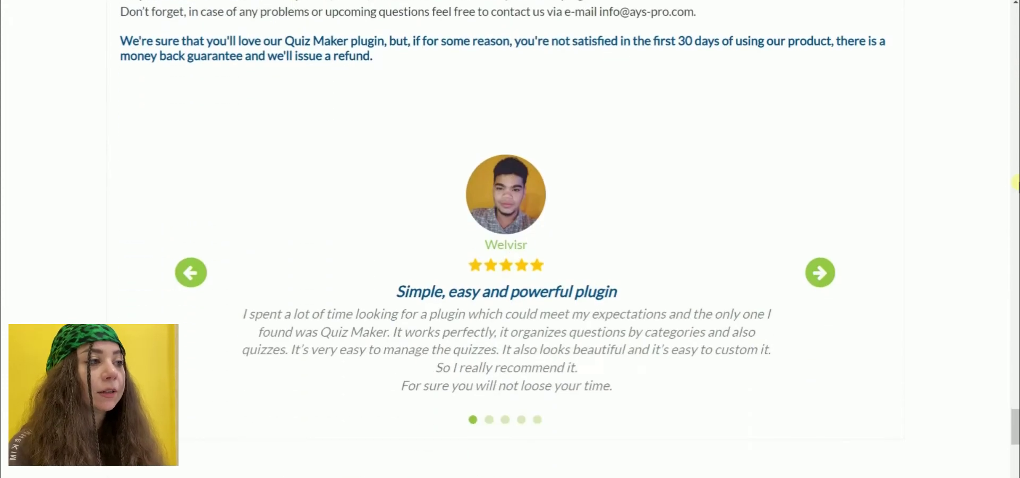
{"action": "scroll", "coordinate": [1014, 190], "scroll_direction": "down", "scroll_amount": 5}
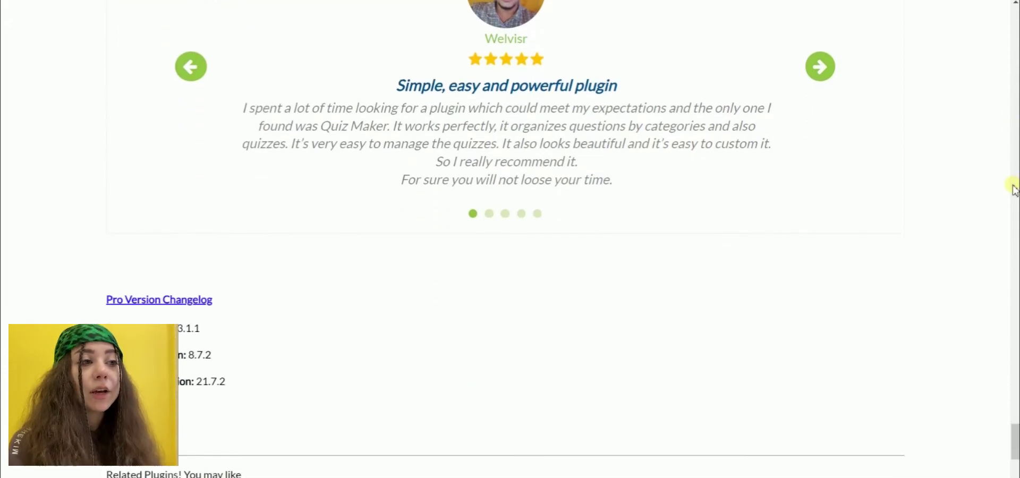
{"action": "scroll", "coordinate": [1015, 190], "scroll_direction": "down", "scroll_amount": 4}
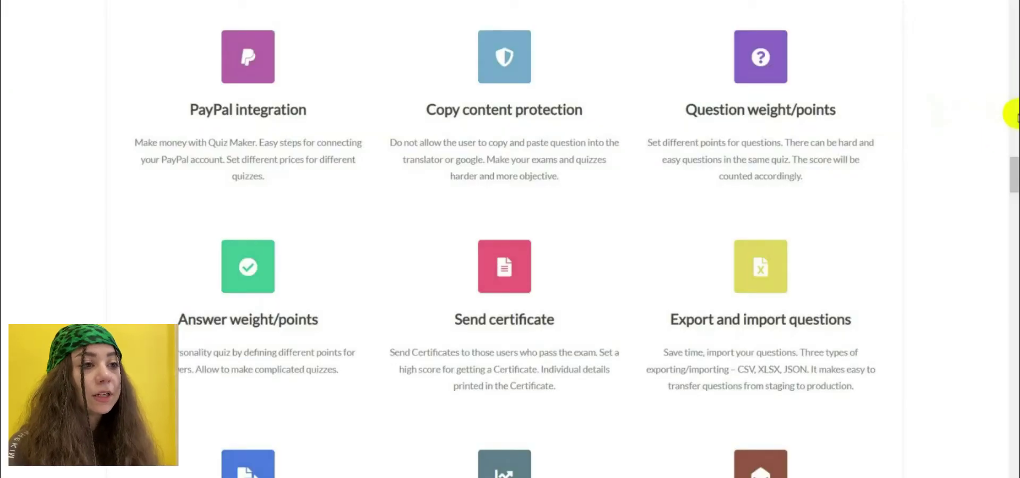
{"action": "scroll", "coordinate": [1012, 118], "scroll_direction": "down", "scroll_amount": 6}
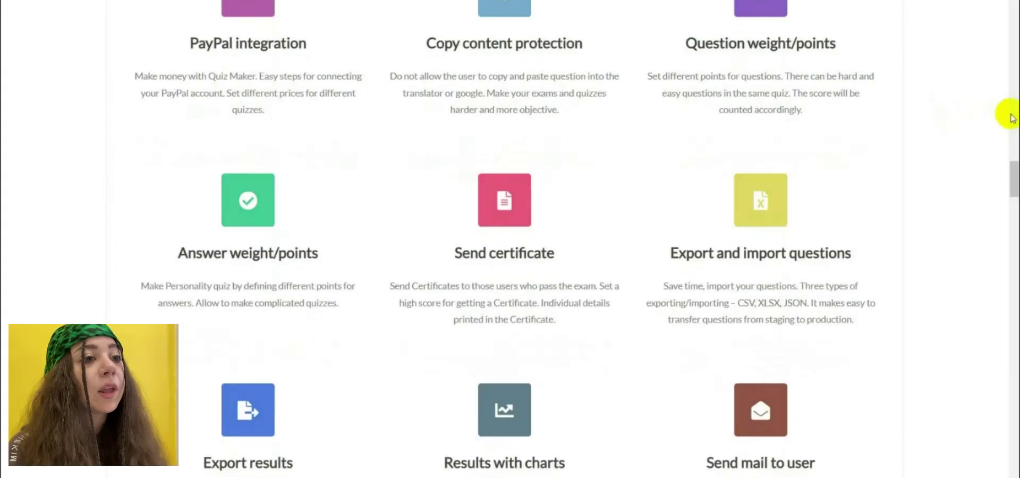
{"action": "scroll", "coordinate": [1012, 118], "scroll_direction": "down", "scroll_amount": 3}
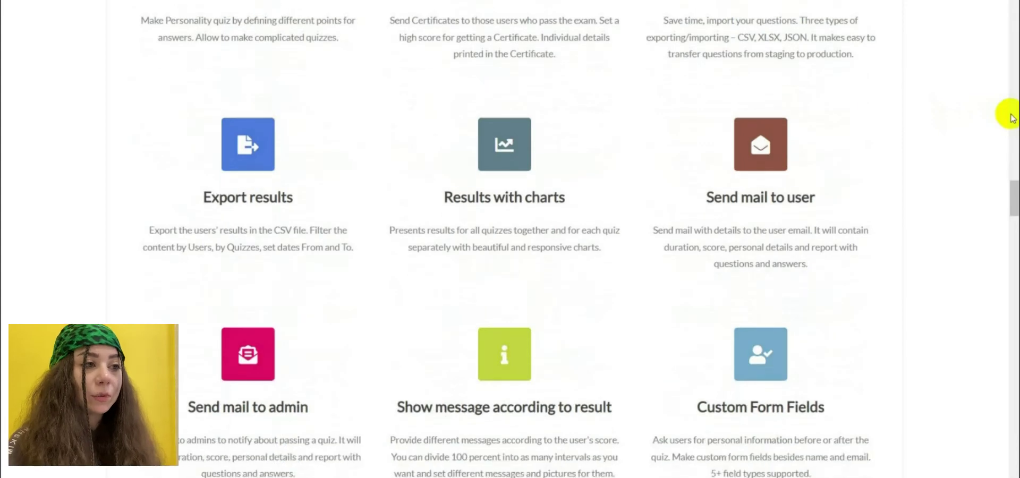
{"action": "scroll", "coordinate": [1012, 118], "scroll_direction": "down", "scroll_amount": 3}
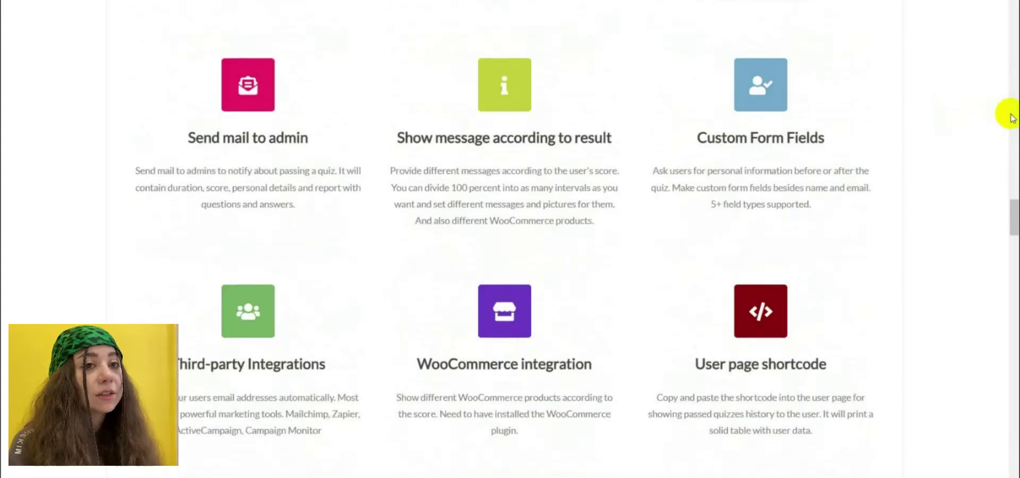
{"action": "scroll", "coordinate": [1012, 118], "scroll_direction": "down", "scroll_amount": 2}
{"action": "scroll", "coordinate": [1012, 118], "scroll_direction": "down", "scroll_amount": 1}
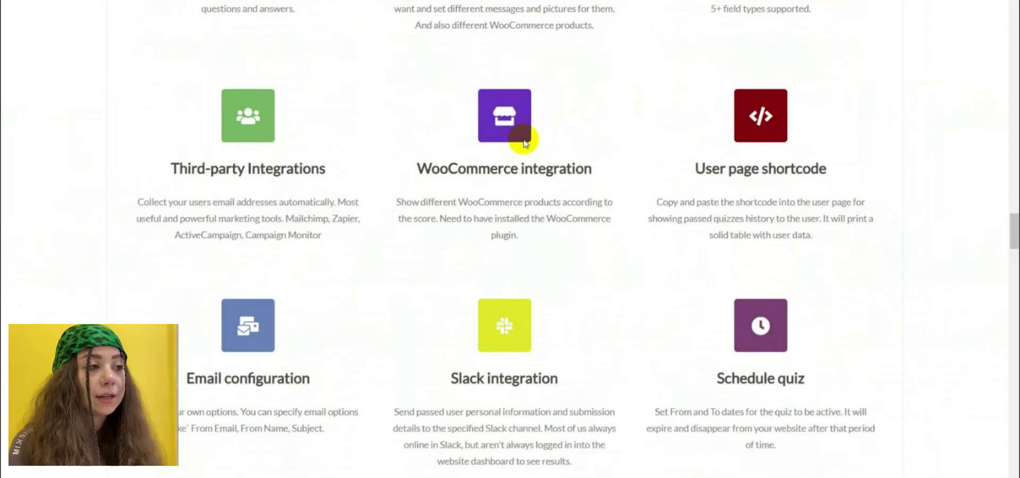
{"action": "scroll", "coordinate": [922, 225], "scroll_direction": "down", "scroll_amount": 5}
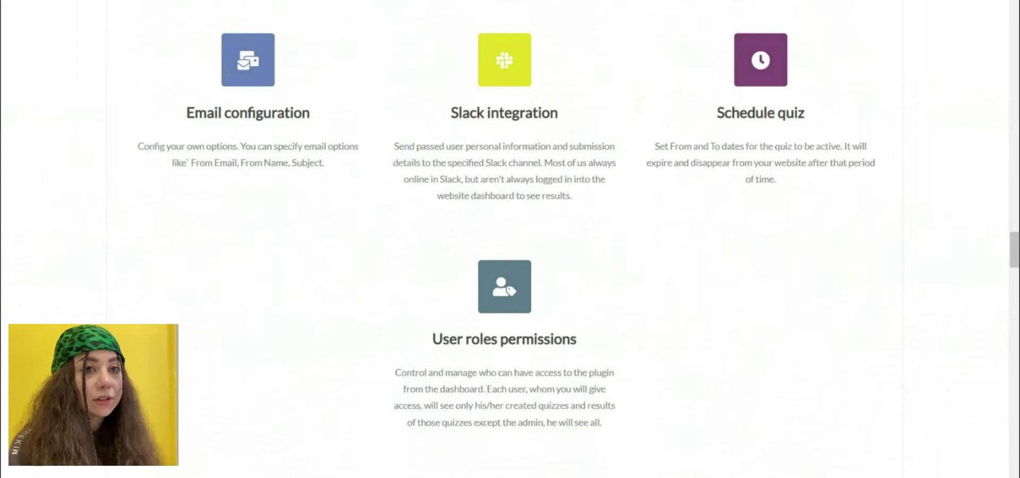
{"action": "left_click", "coordinate": [136, 94]}
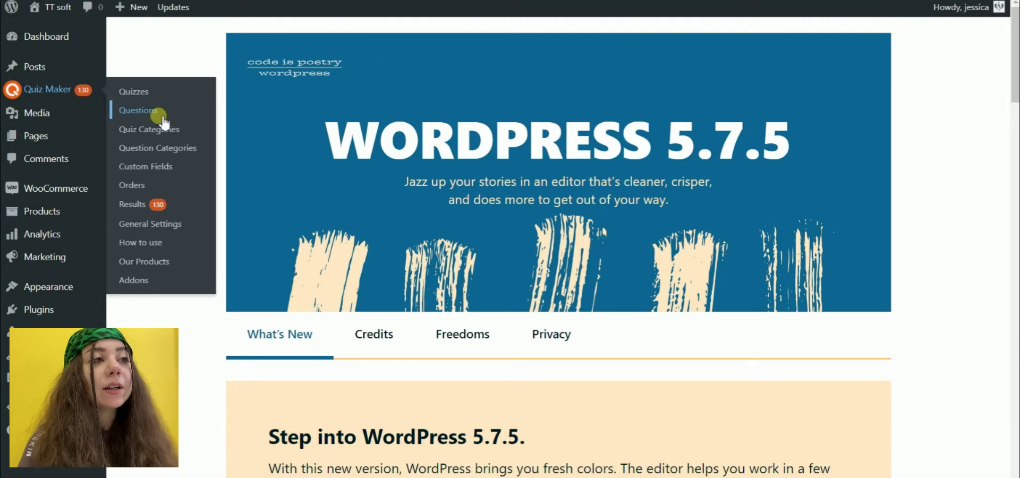
- Open the 'Show me:' question and keep its question type as Radio
{"action": "left_click", "coordinate": [161, 115]}
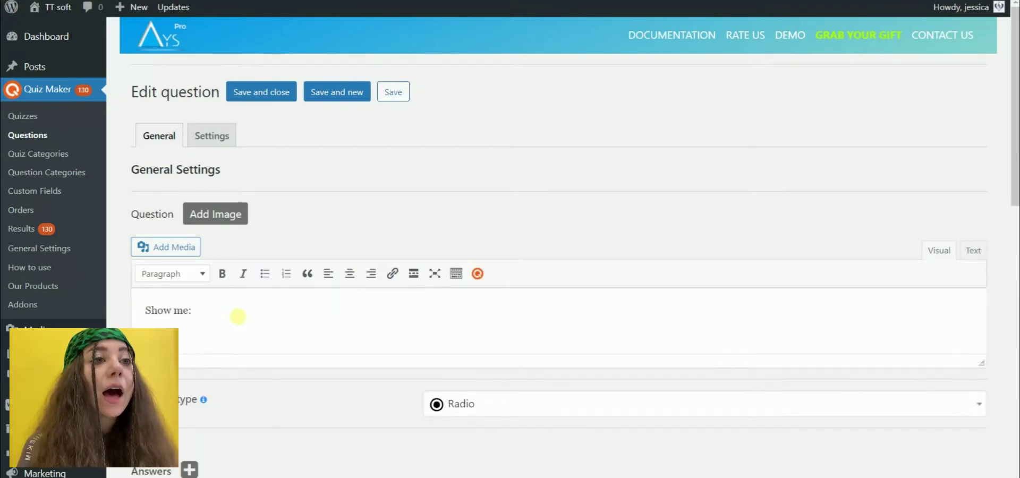
{"action": "scroll", "coordinate": [348, 293], "scroll_direction": "down", "scroll_amount": 4}
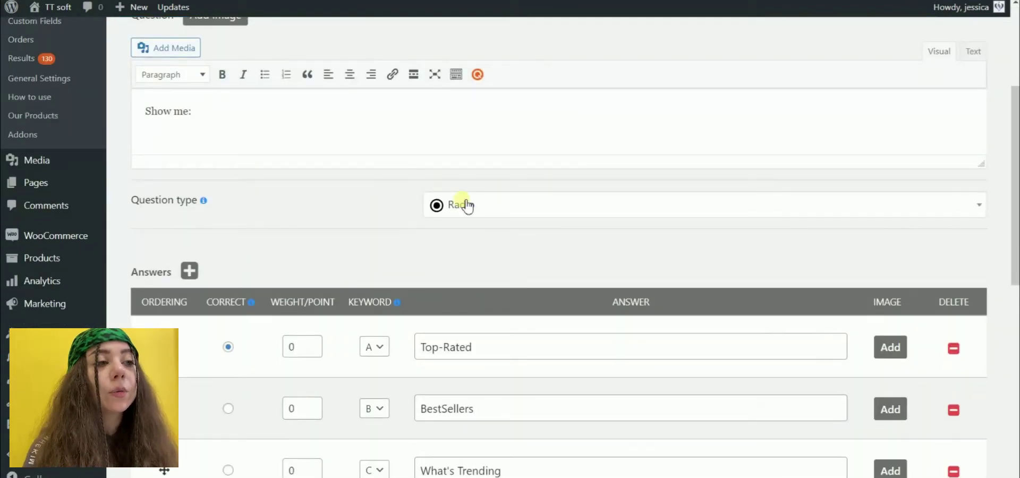
{"action": "left_click", "coordinate": [468, 206]}
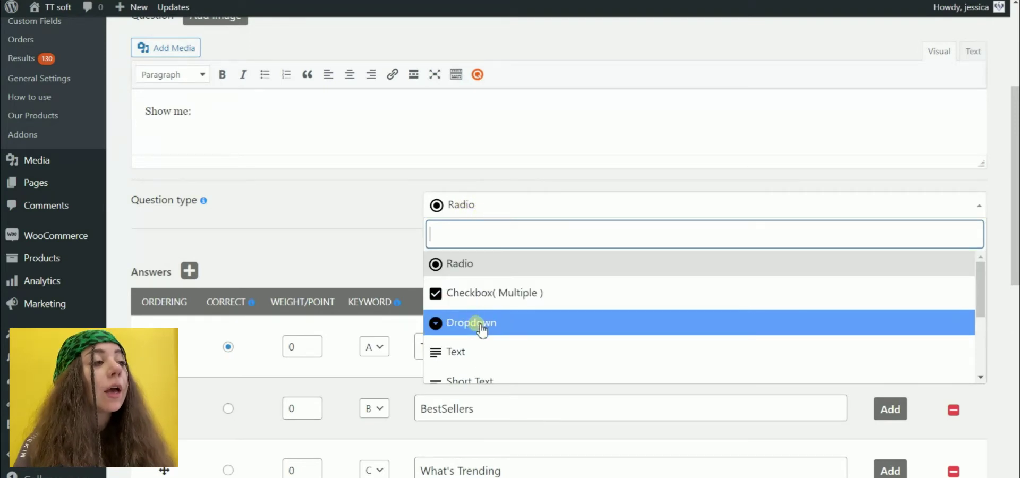
{"action": "scroll", "coordinate": [478, 350], "scroll_direction": "down", "scroll_amount": 2}
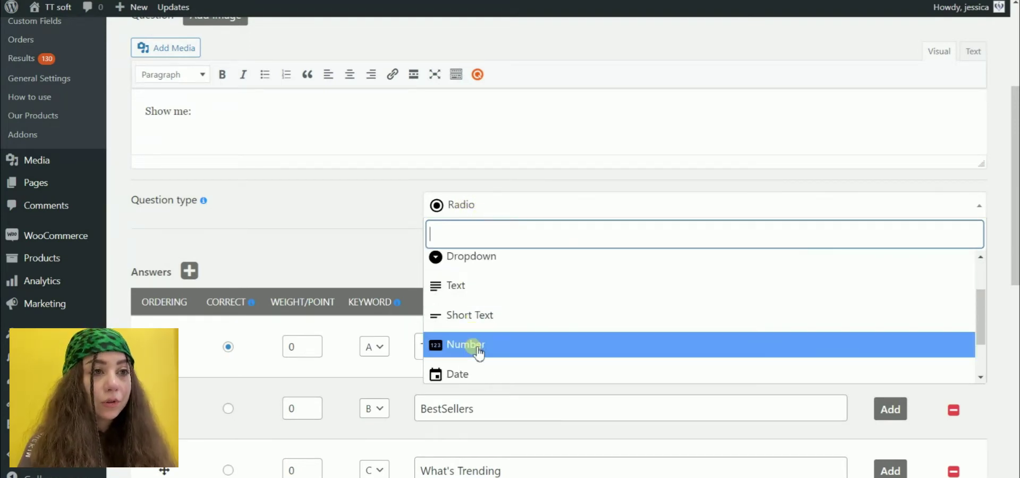
{"action": "scroll", "coordinate": [479, 352], "scroll_direction": "down", "scroll_amount": 2}
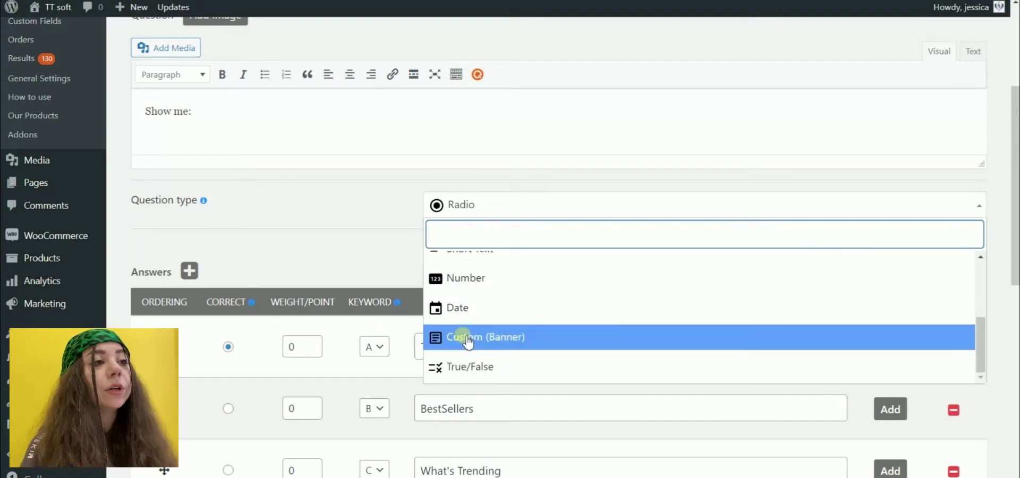
{"action": "left_click", "coordinate": [352, 242]}
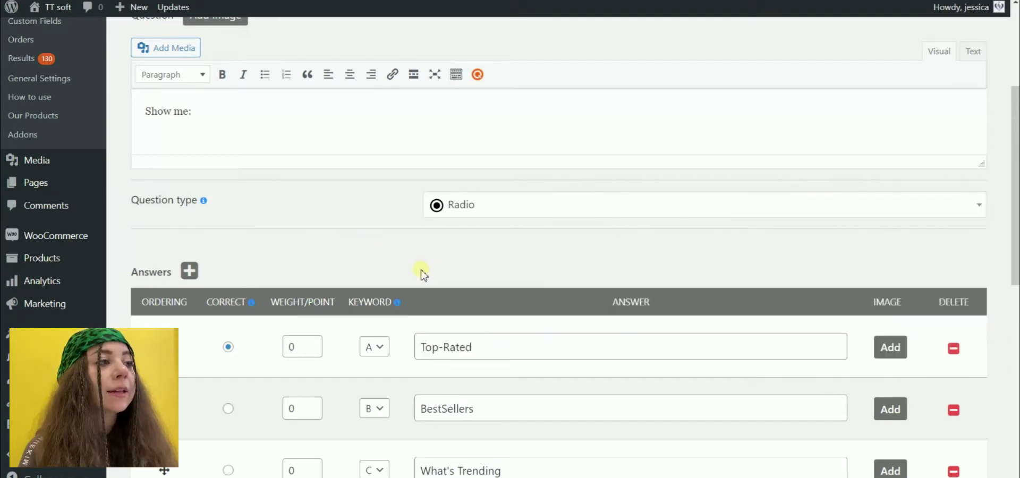
- Save the question with answers Top-Rated, BestSellers and What's Trending keyed A, B, C
{"action": "scroll", "coordinate": [485, 246], "scroll_direction": "down", "scroll_amount": 4}
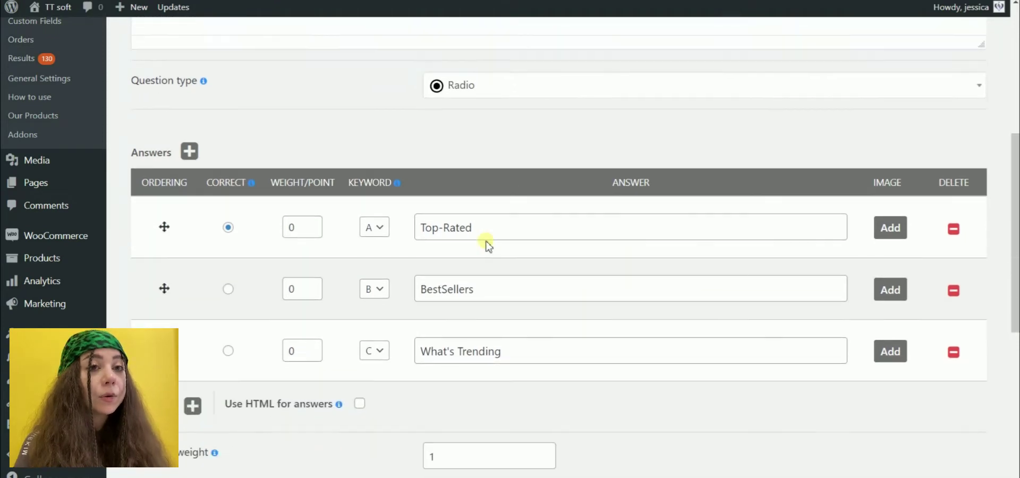
{"action": "scroll", "coordinate": [488, 244], "scroll_direction": "down", "scroll_amount": 1}
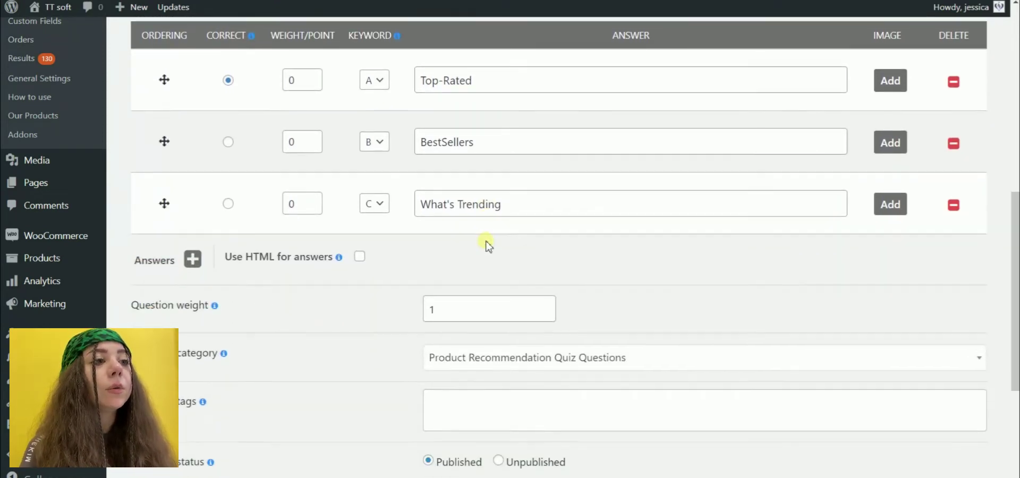
{"action": "scroll", "coordinate": [488, 244], "scroll_direction": "down", "scroll_amount": 3}
{"action": "scroll", "coordinate": [489, 246], "scroll_direction": "down", "scroll_amount": 1}
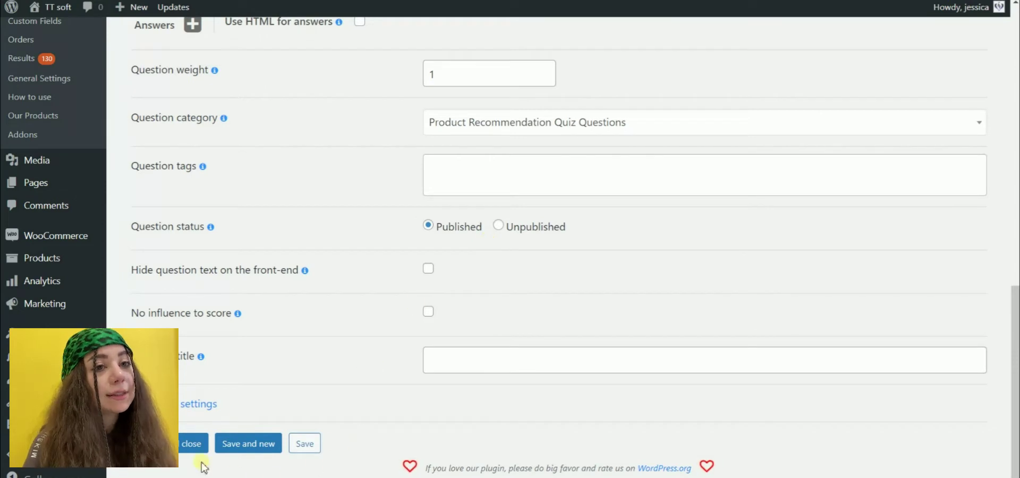
{"action": "left_click", "coordinate": [193, 444]}
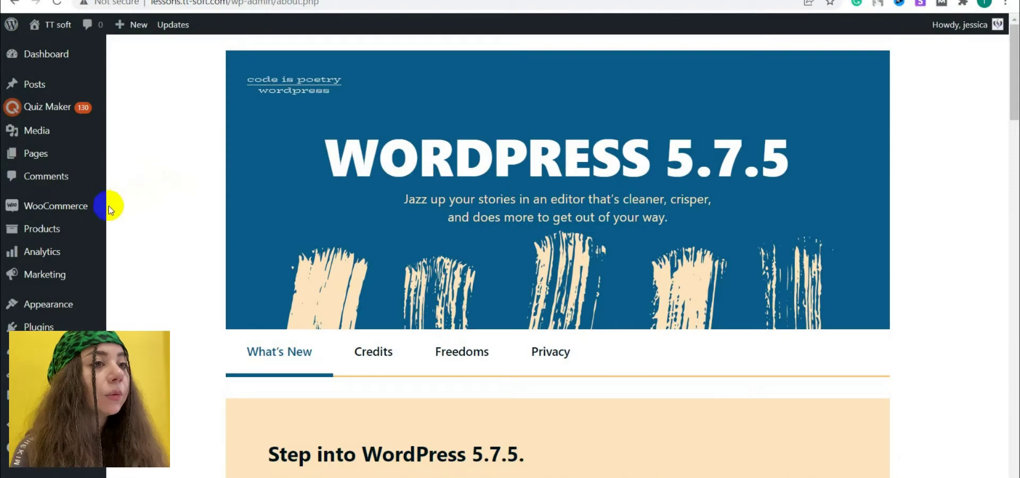
- Open the Match Your Scent With You quiz from the Quizzes list for editing
{"action": "mouse_move", "coordinate": [104, 207]}
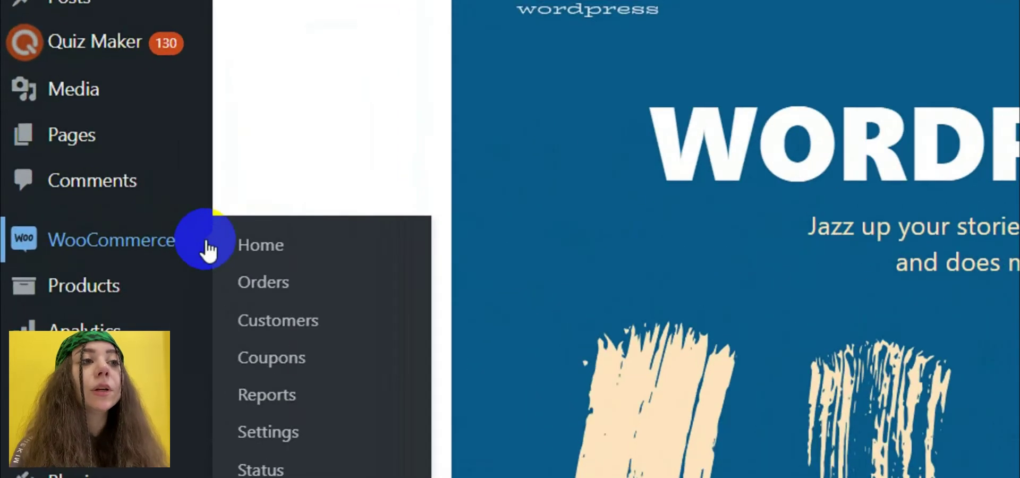
{"action": "mouse_move", "coordinate": [178, 292]}
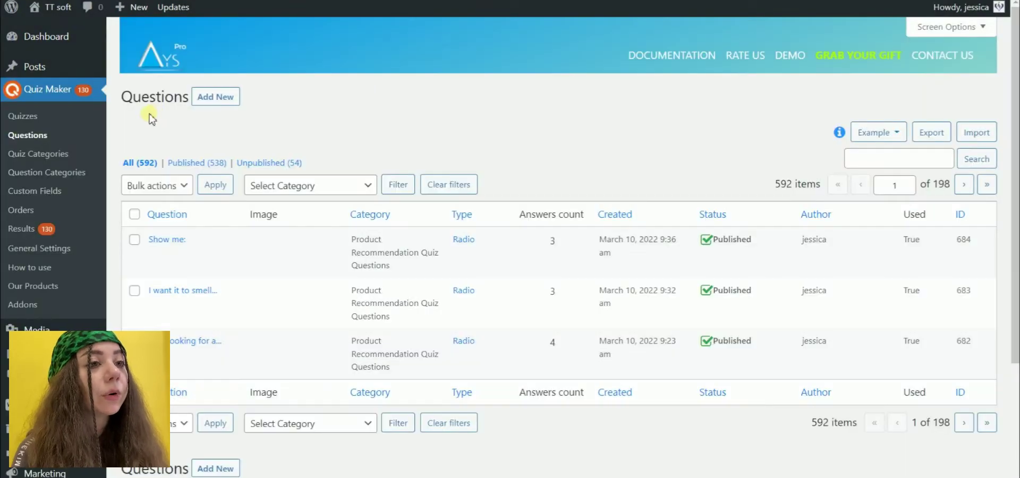
{"action": "left_click", "coordinate": [93, 116]}
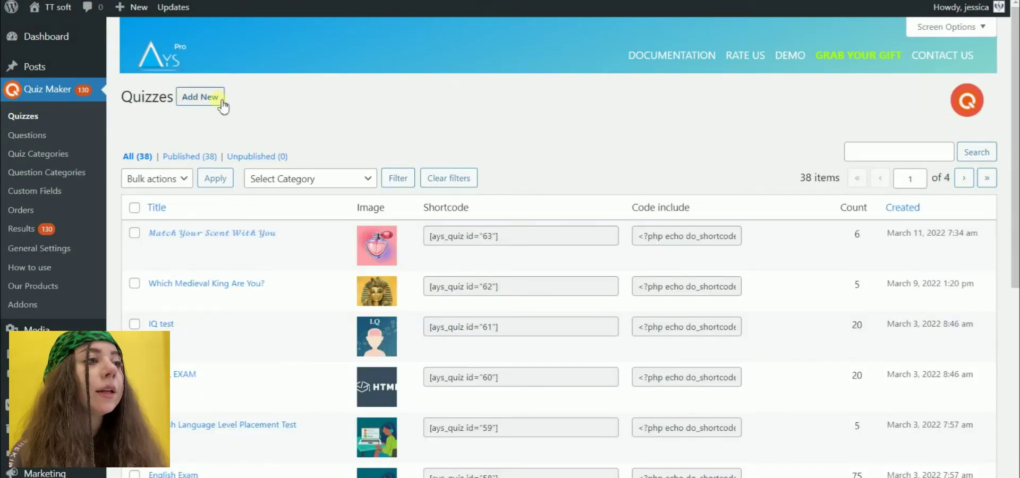
{"action": "left_click", "coordinate": [237, 234]}
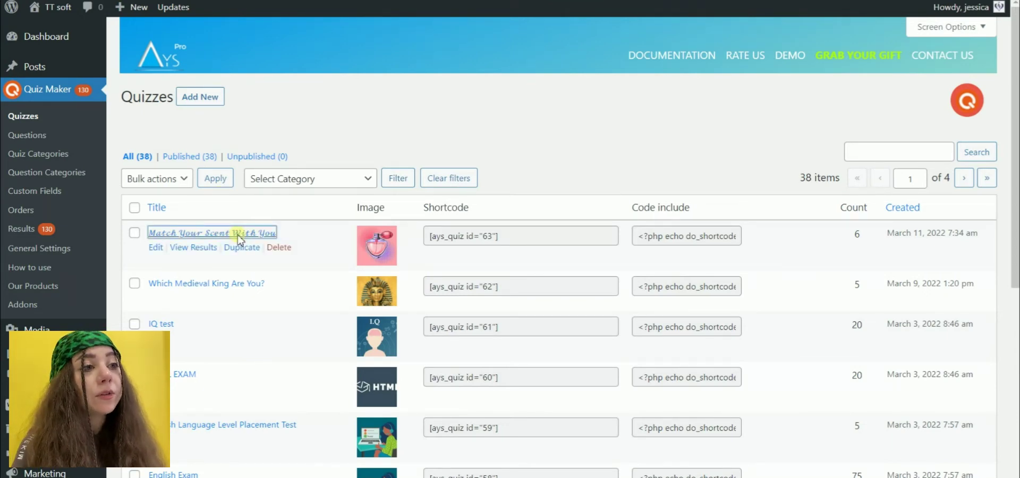
{"action": "triple_click", "coordinate": [237, 235]}
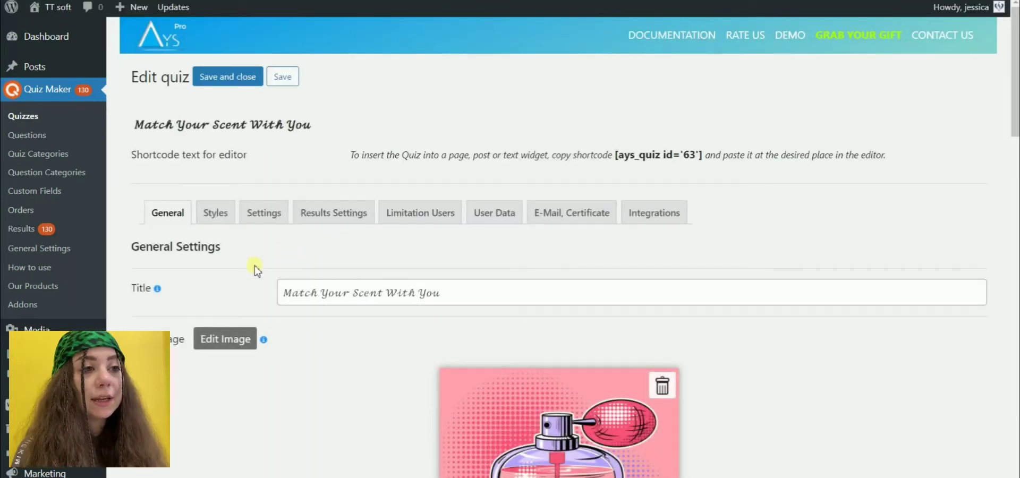
- Review the six radio fragrance questions in the questions table and save the quiz
{"action": "scroll", "coordinate": [732, 307], "scroll_direction": "down", "scroll_amount": 5}
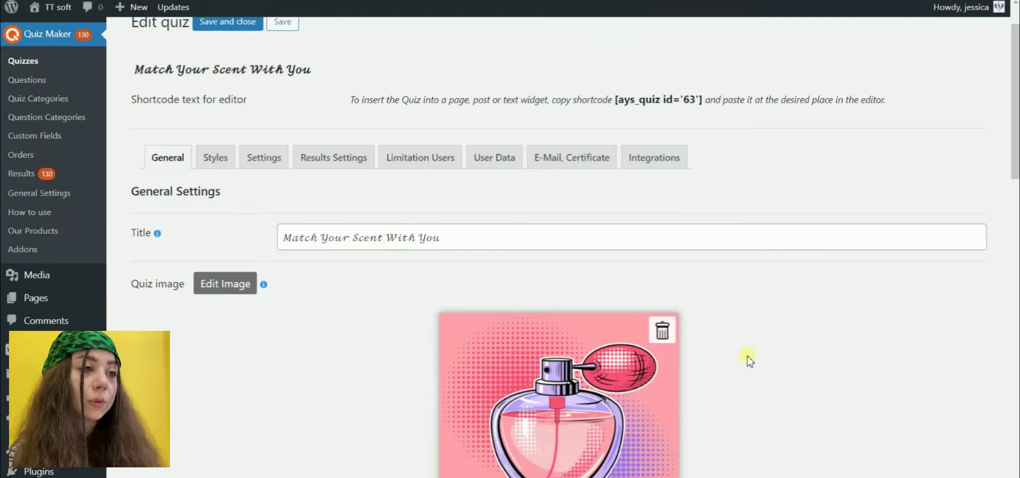
{"action": "scroll", "coordinate": [730, 301], "scroll_direction": "down", "scroll_amount": 3}
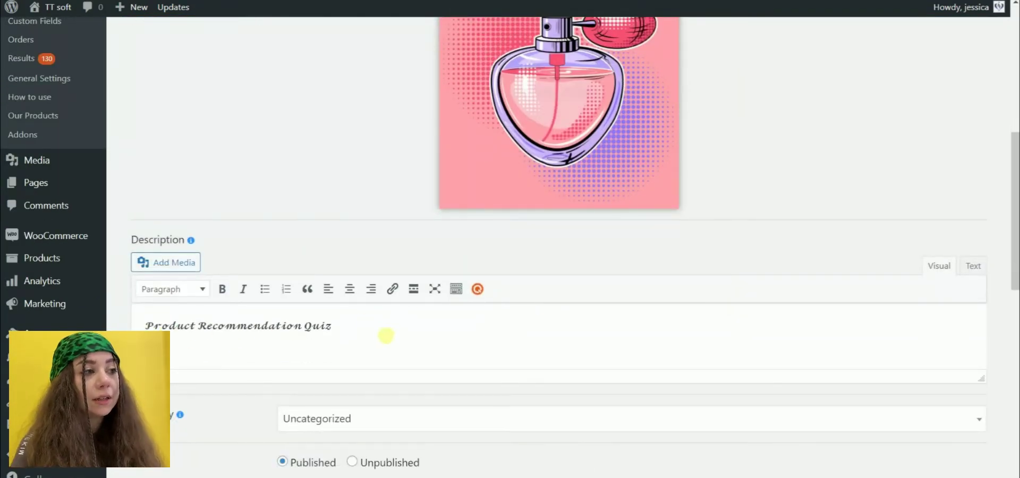
{"action": "scroll", "coordinate": [386, 335], "scroll_direction": "down", "scroll_amount": 8}
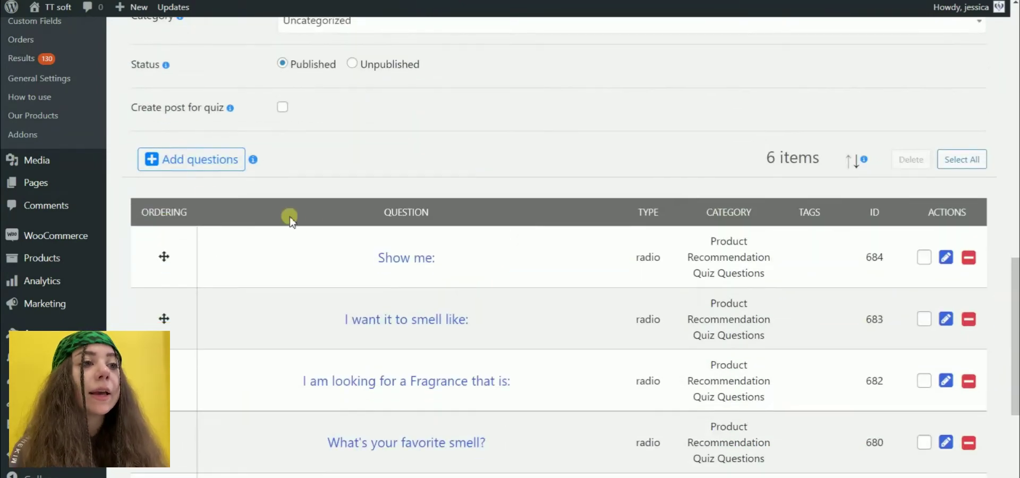
{"action": "left_click", "coordinate": [200, 162]}
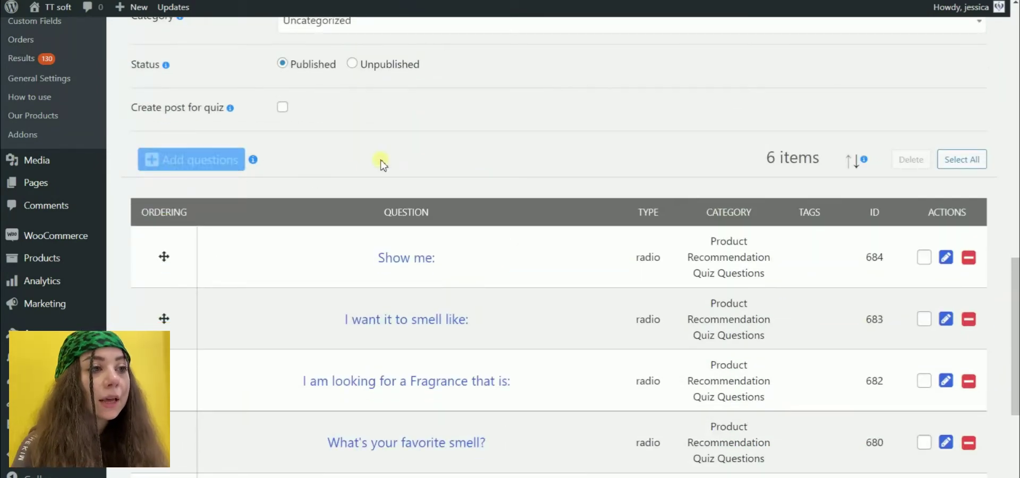
{"action": "scroll", "coordinate": [380, 160], "scroll_direction": "down", "scroll_amount": 3}
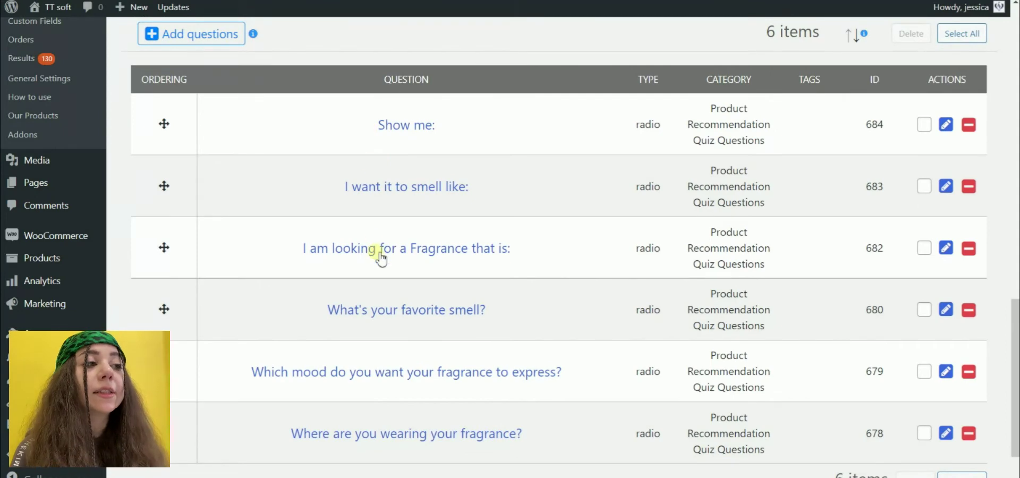
{"action": "scroll", "coordinate": [385, 372], "scroll_direction": "down", "scroll_amount": 1}
{"action": "left_click", "coordinate": [179, 466]}
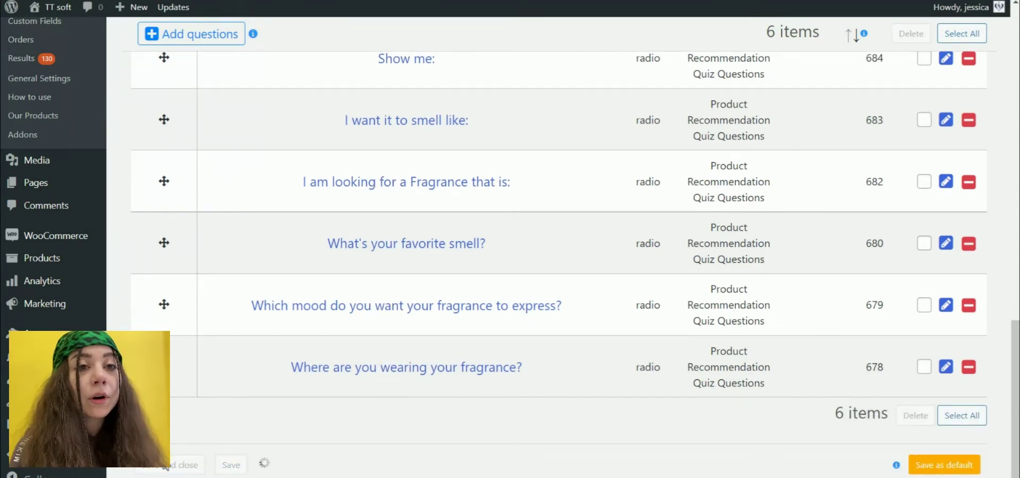
{"action": "mouse_move", "coordinate": [105, 215]}
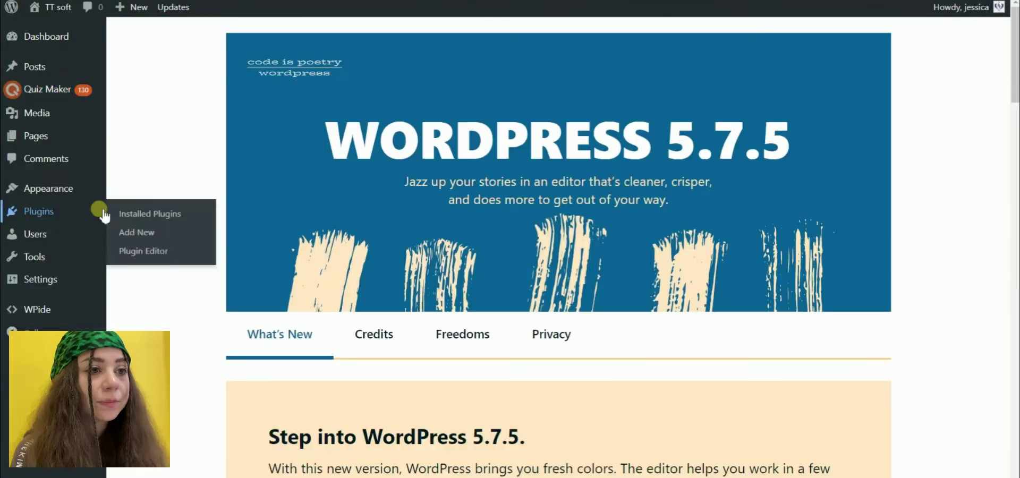
- Install and activate the WooCommerce plugin from Plugins > Add New
{"action": "left_click", "coordinate": [169, 233]}
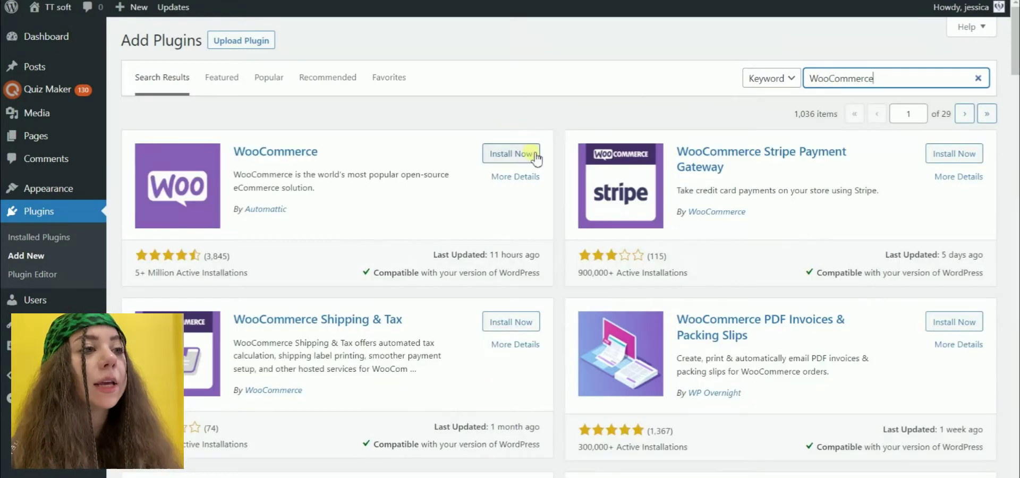
{"action": "left_click", "coordinate": [536, 155]}
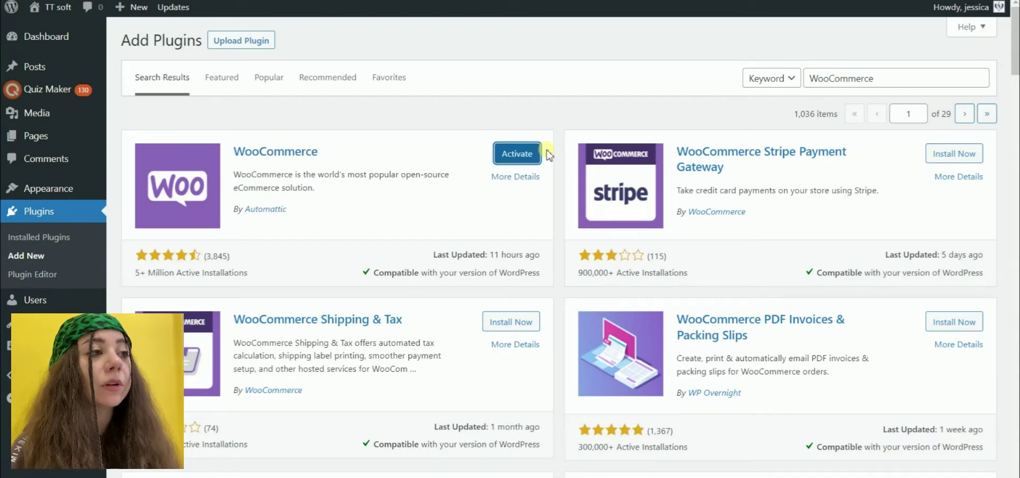
{"action": "left_click", "coordinate": [526, 153]}
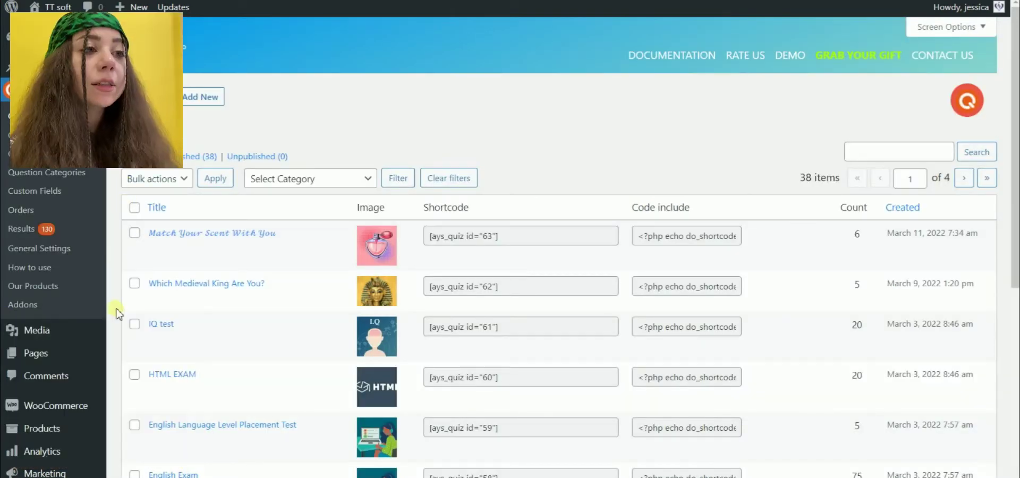
- Open Miss Dior from the WooCommerce products list (Chanel no 5, Dior Sauvage, Miss Dior)
{"action": "mouse_move", "coordinate": [101, 417]}
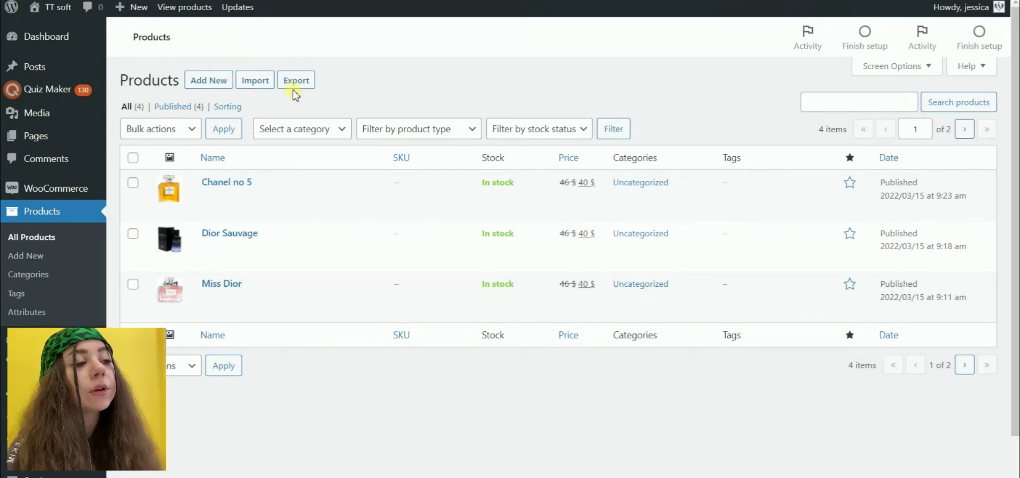
{"action": "left_click", "coordinate": [221, 287]}
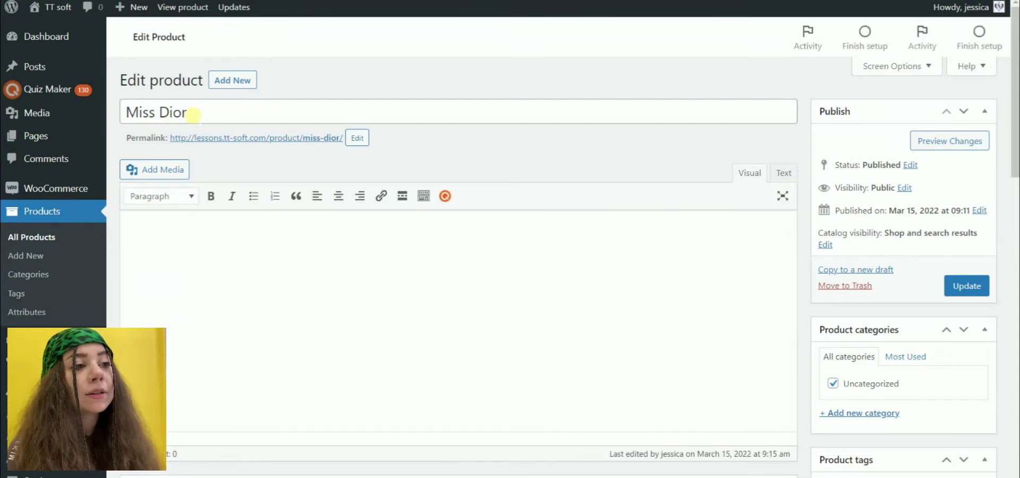
- In Miss Dior's Product data, leave Virtual unticked and tick Downloadable
{"action": "scroll", "coordinate": [249, 266], "scroll_direction": "down", "scroll_amount": 2}
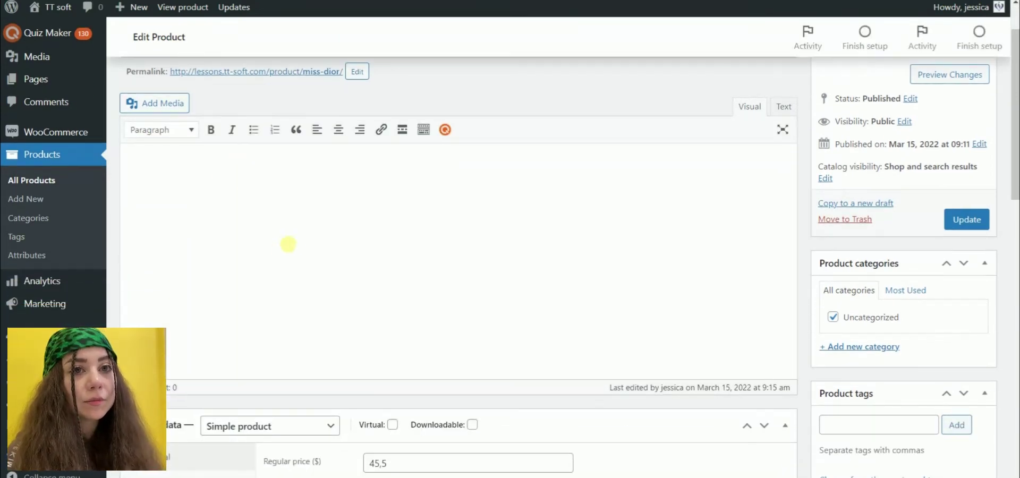
{"action": "scroll", "coordinate": [324, 239], "scroll_direction": "down", "scroll_amount": 3}
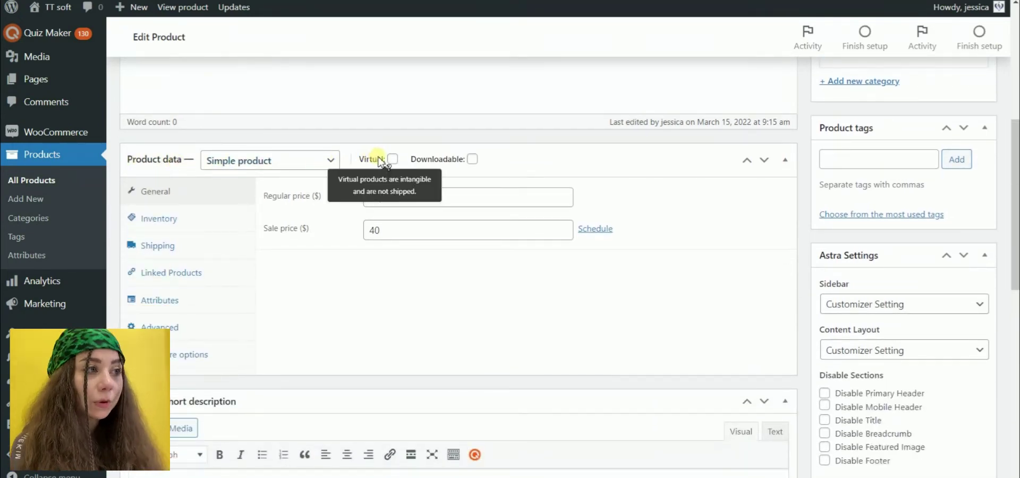
{"action": "left_click", "coordinate": [393, 159]}
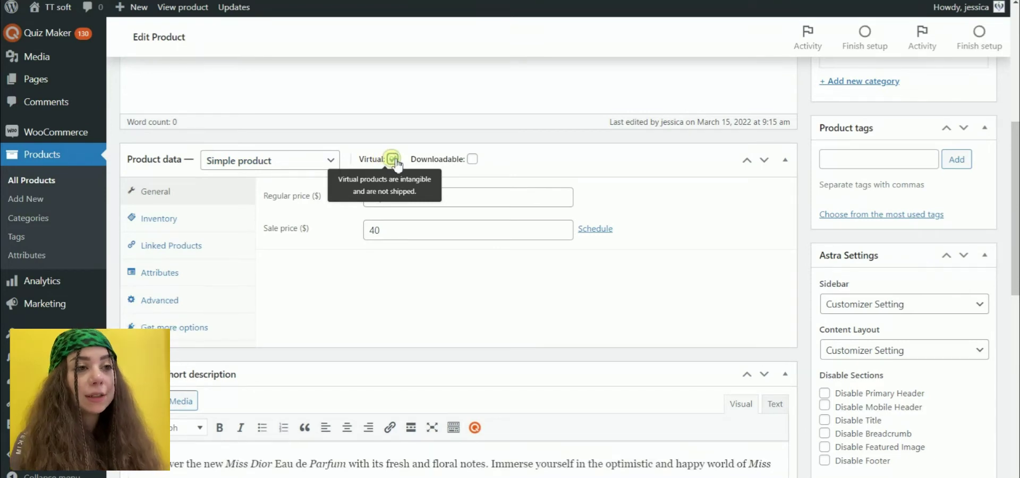
{"action": "left_click", "coordinate": [393, 160]}
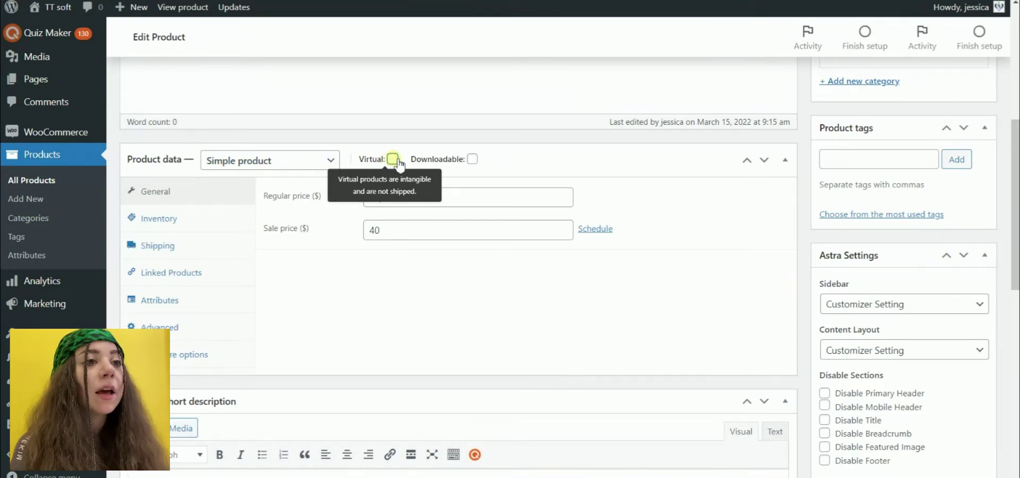
{"action": "left_click", "coordinate": [472, 159]}
{"action": "left_click", "coordinate": [472, 160]}
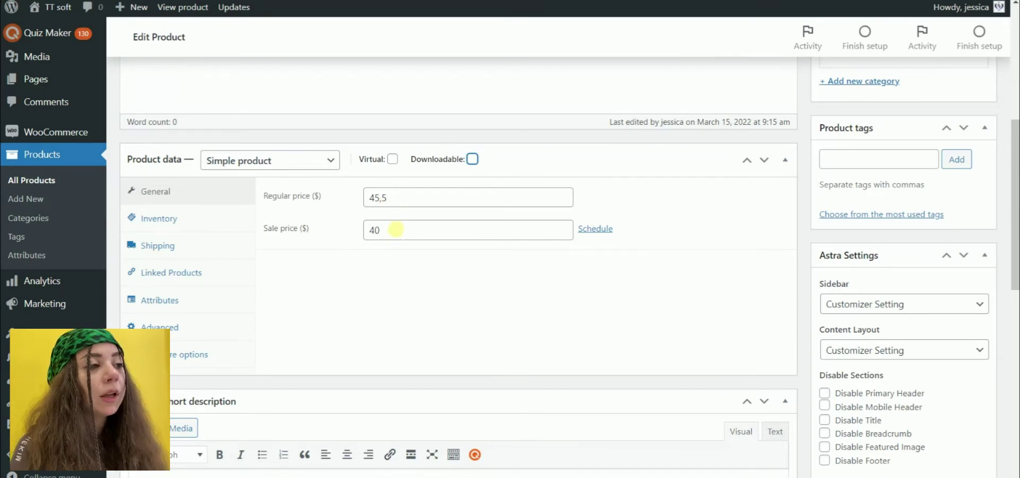
{"action": "left_click", "coordinate": [393, 159]}
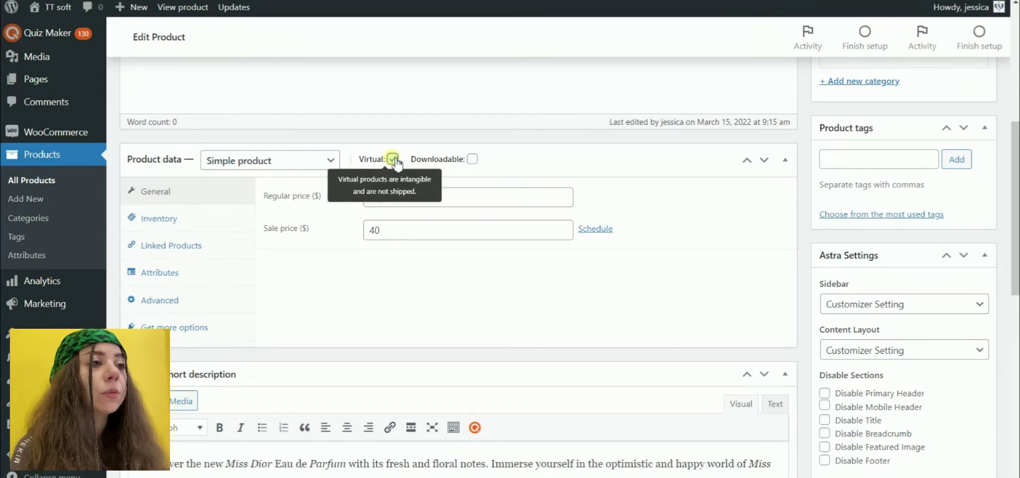
{"action": "left_click", "coordinate": [393, 159]}
{"action": "left_click", "coordinate": [472, 160]}
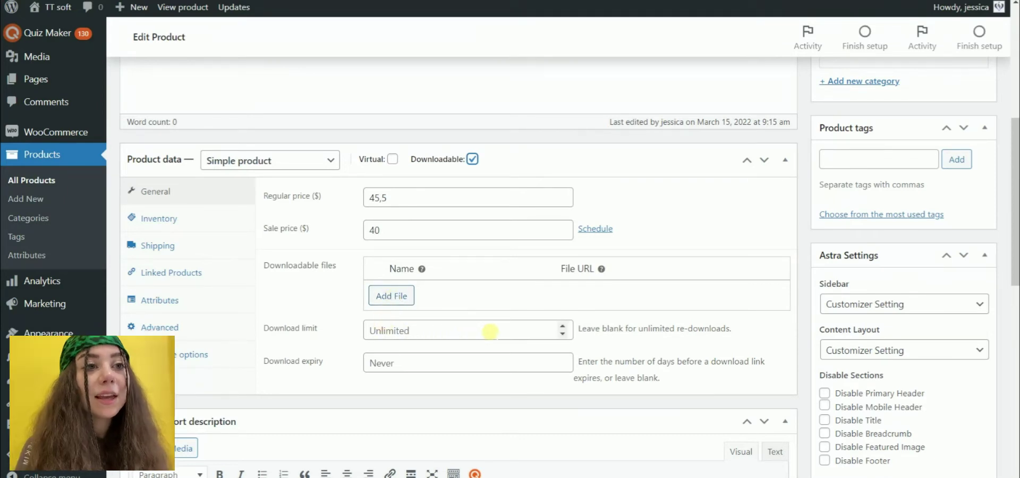
- Try download limit values of 1 and 3, ending back at 0
{"action": "left_click", "coordinate": [564, 327]}
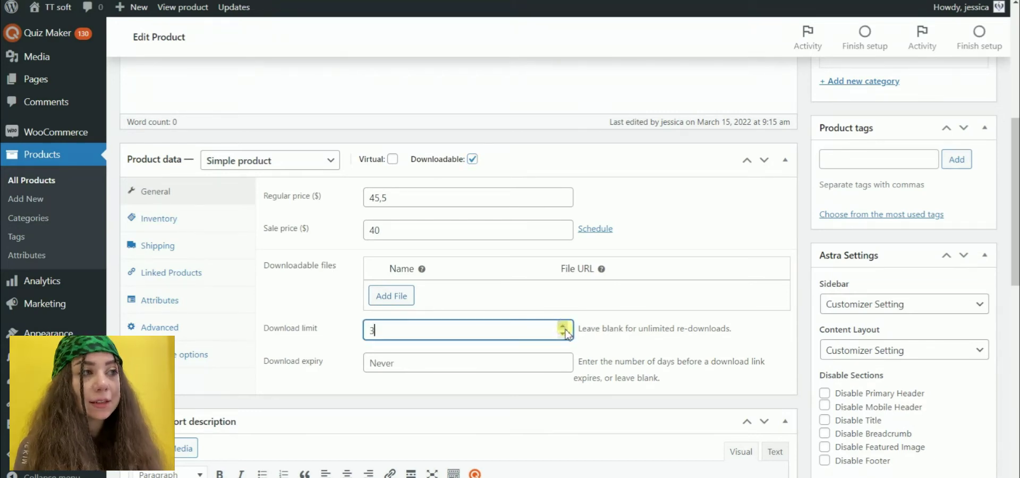
{"action": "double_click", "coordinate": [561, 334]}
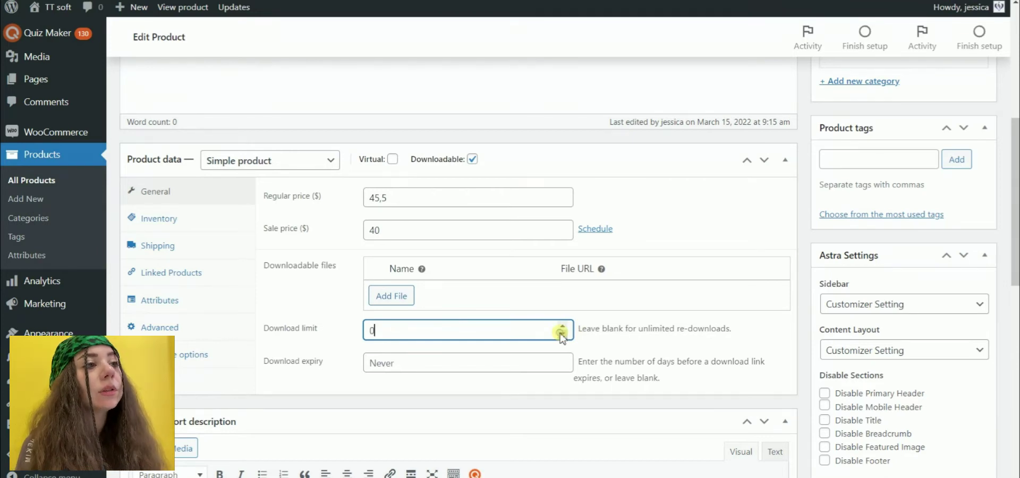
{"action": "left_click", "coordinate": [561, 334]}
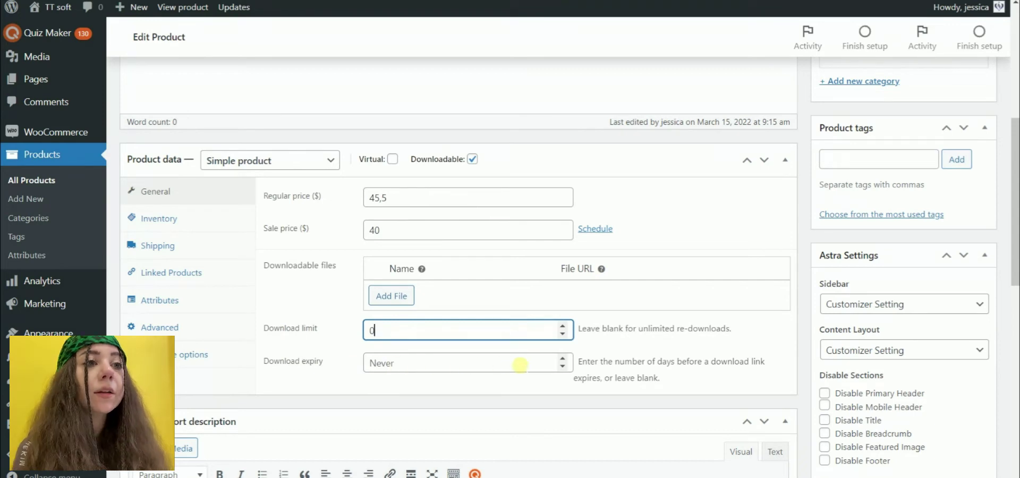
- Step the download expiry back to 0, untick Downloadable and view Inventory (In stock)
{"action": "left_click", "coordinate": [564, 360]}
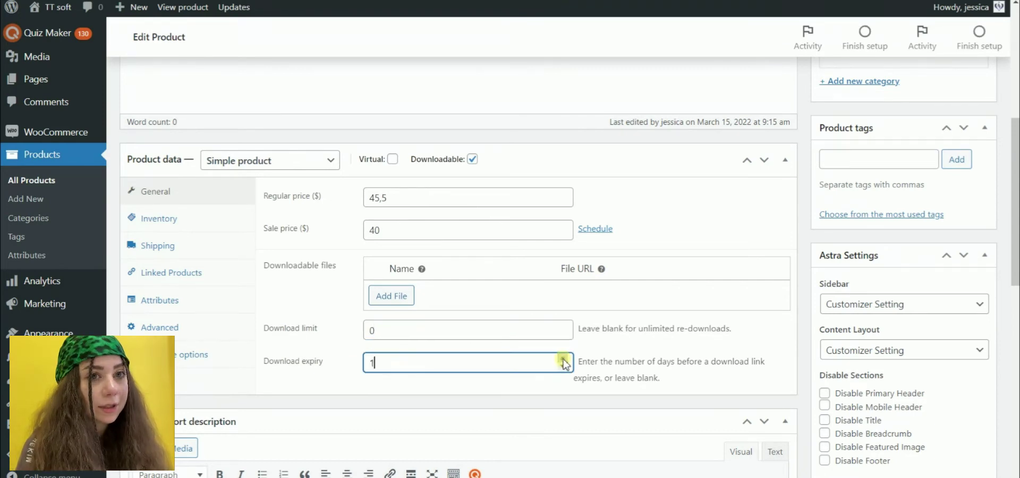
{"action": "left_click", "coordinate": [563, 367]}
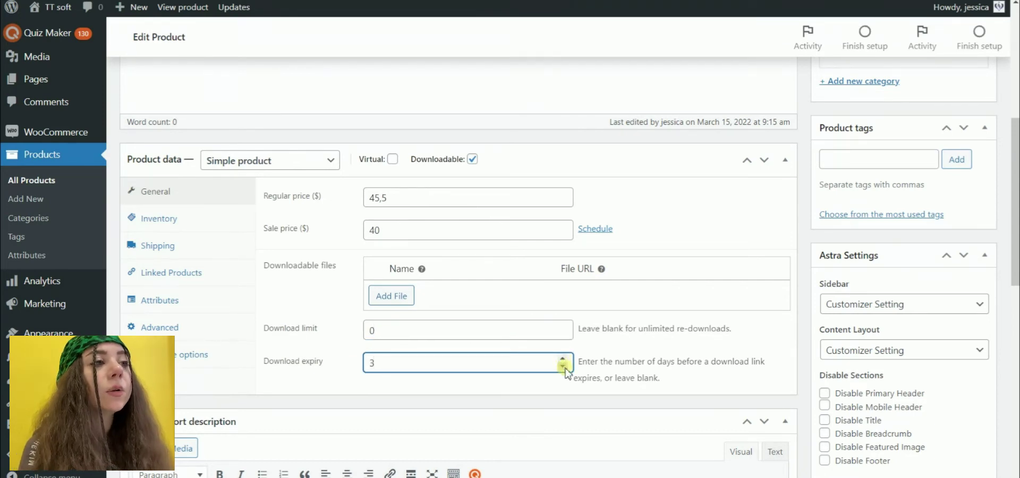
{"action": "left_click", "coordinate": [564, 369]}
{"action": "left_click", "coordinate": [563, 368]}
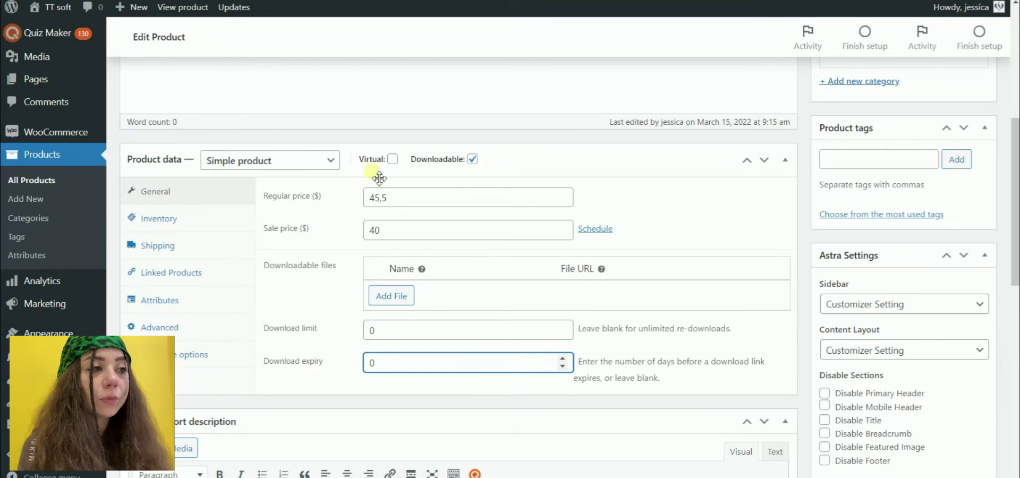
{"action": "left_click", "coordinate": [472, 159]}
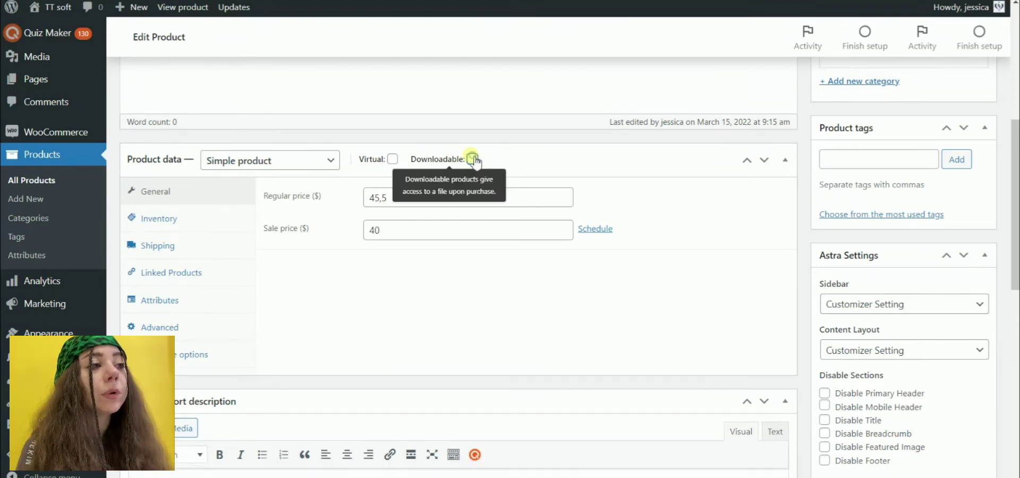
{"action": "left_click", "coordinate": [204, 225]}
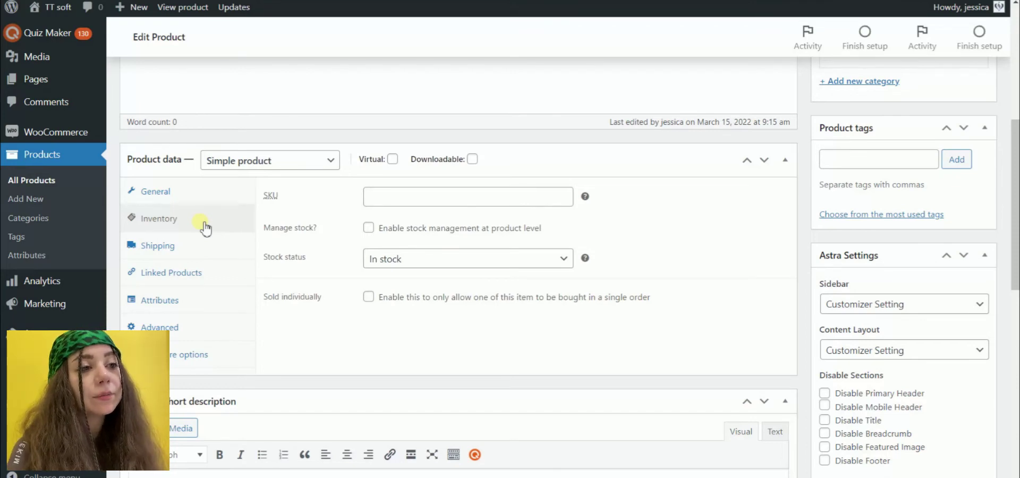
- Browse the Shipping, Linked Products, Attributes and Advanced tabs, ending on Get more options' extensions
{"action": "left_click", "coordinate": [204, 247]}
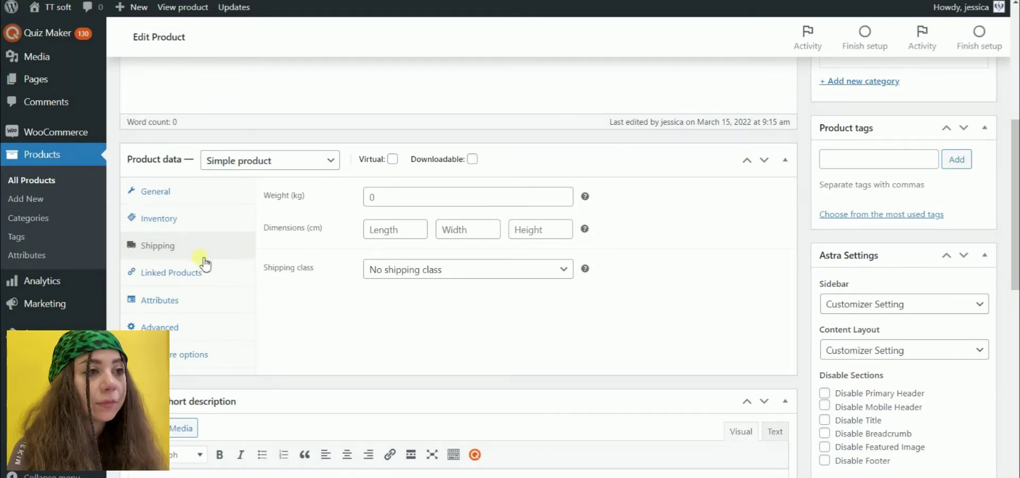
{"action": "left_click", "coordinate": [215, 273]}
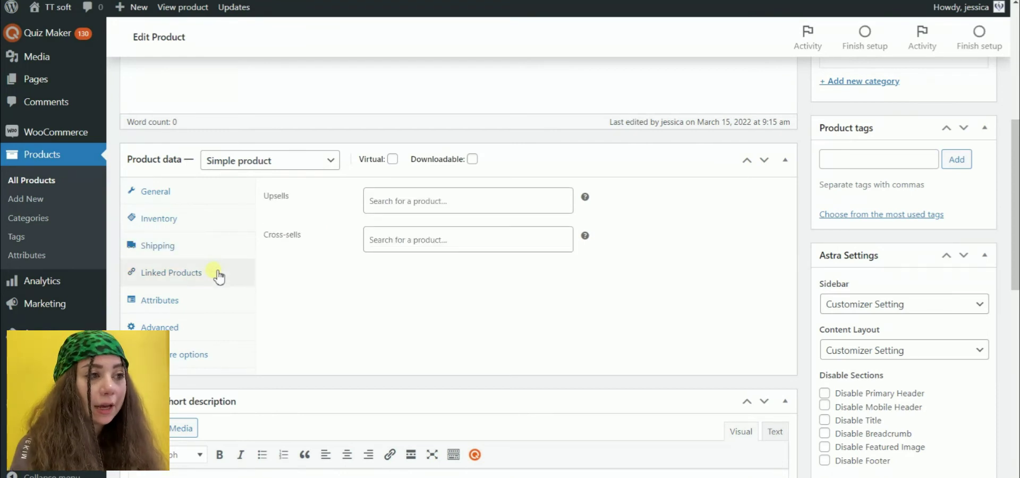
{"action": "left_click", "coordinate": [214, 300]}
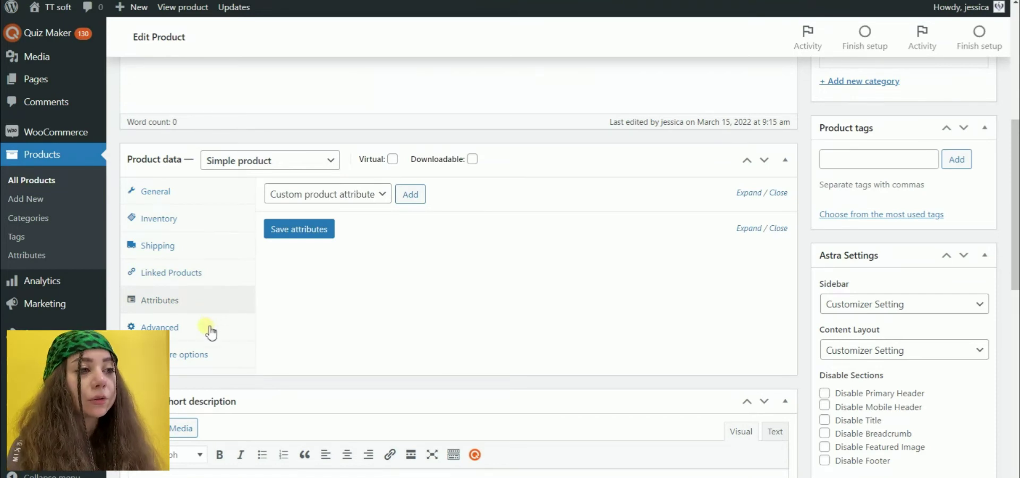
{"action": "left_click", "coordinate": [210, 331]}
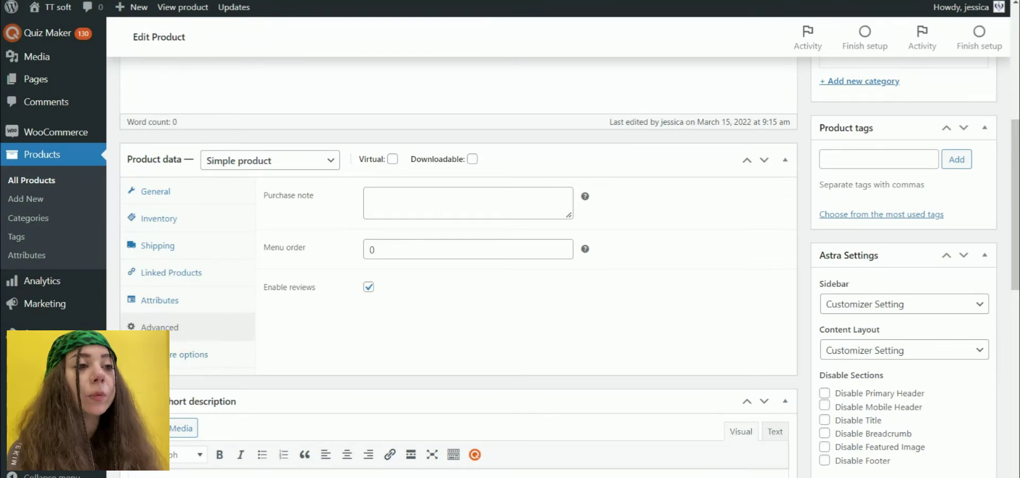
{"action": "left_click", "coordinate": [202, 360]}
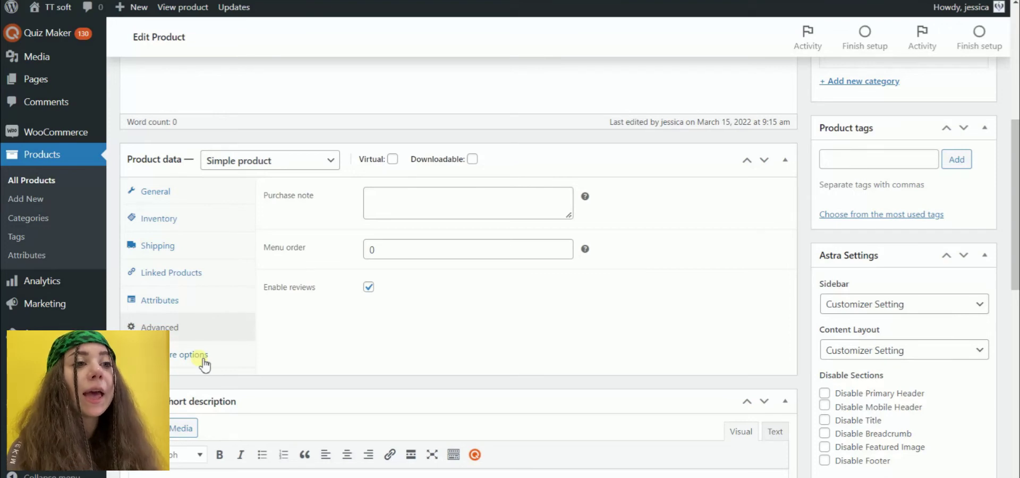
{"action": "left_click", "coordinate": [203, 361]}
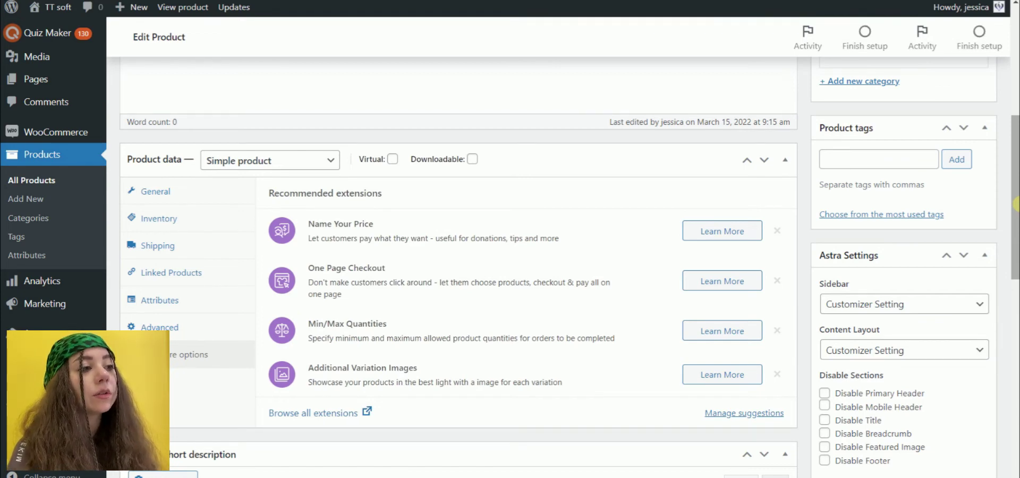
- Check the Miss Dior product image, then go to the Quiz Maker Quizzes list
{"action": "scroll", "coordinate": [1015, 203], "scroll_direction": "down", "scroll_amount": 5}
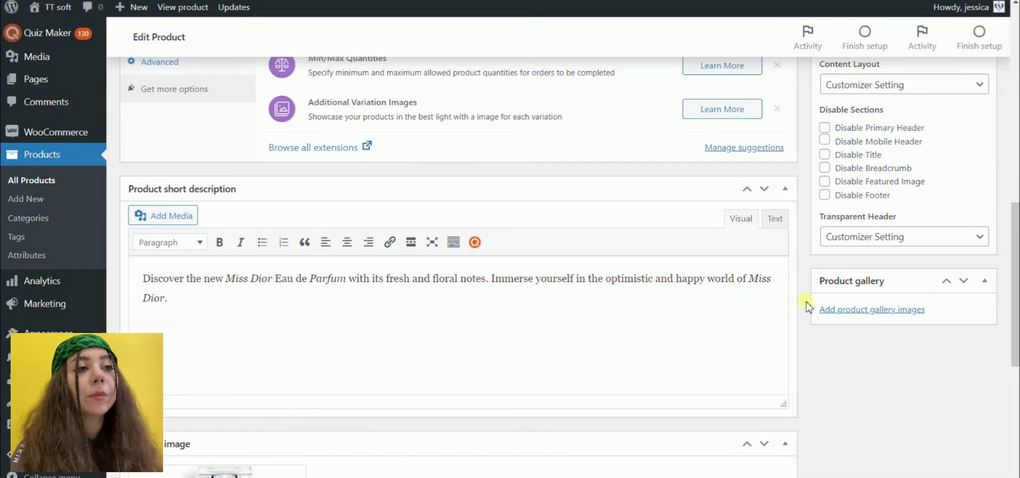
{"action": "scroll", "coordinate": [807, 307], "scroll_direction": "down", "scroll_amount": 6}
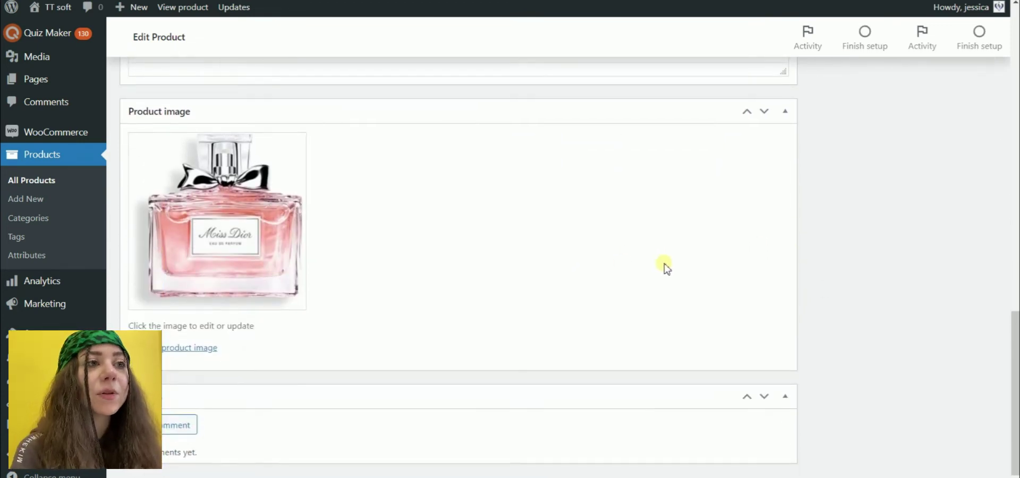
{"action": "scroll", "coordinate": [666, 268], "scroll_direction": "down", "scroll_amount": 1}
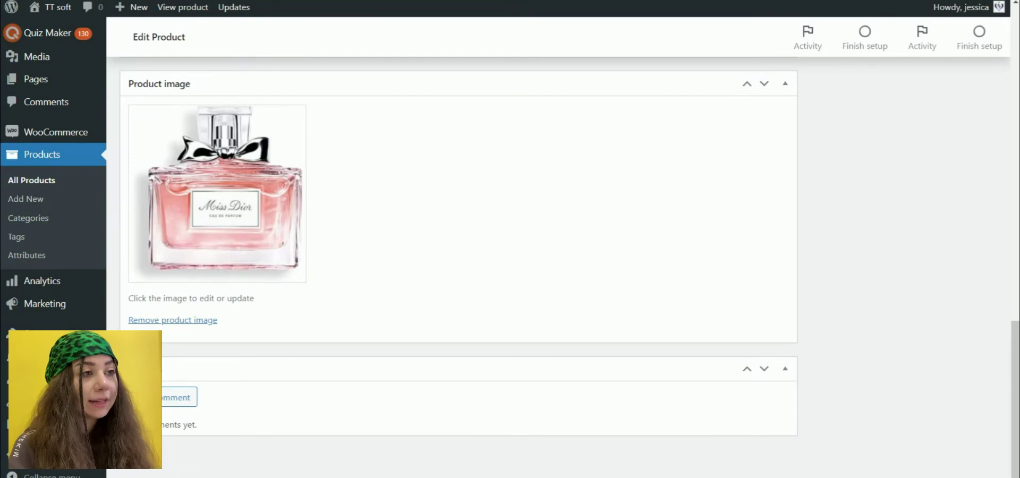
{"action": "mouse_move", "coordinate": [48, 89]}
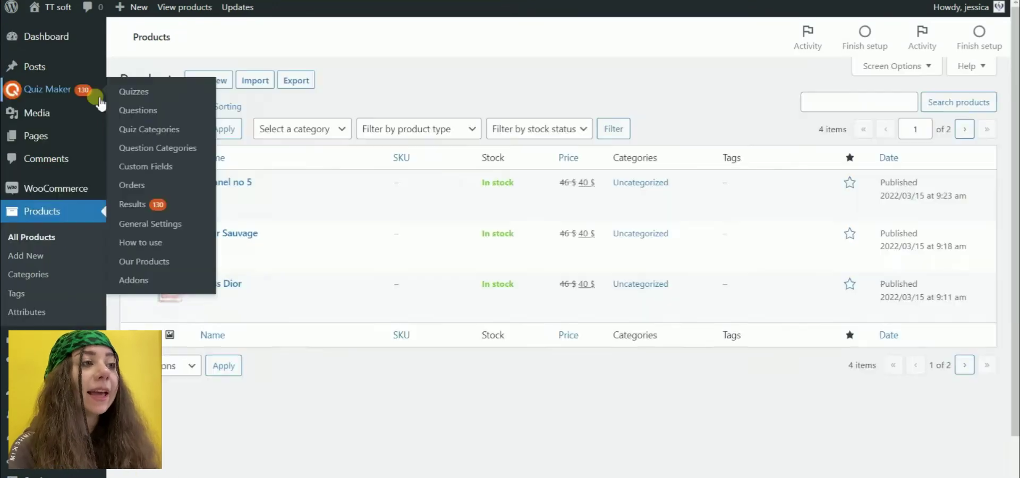
{"action": "left_click", "coordinate": [159, 96]}
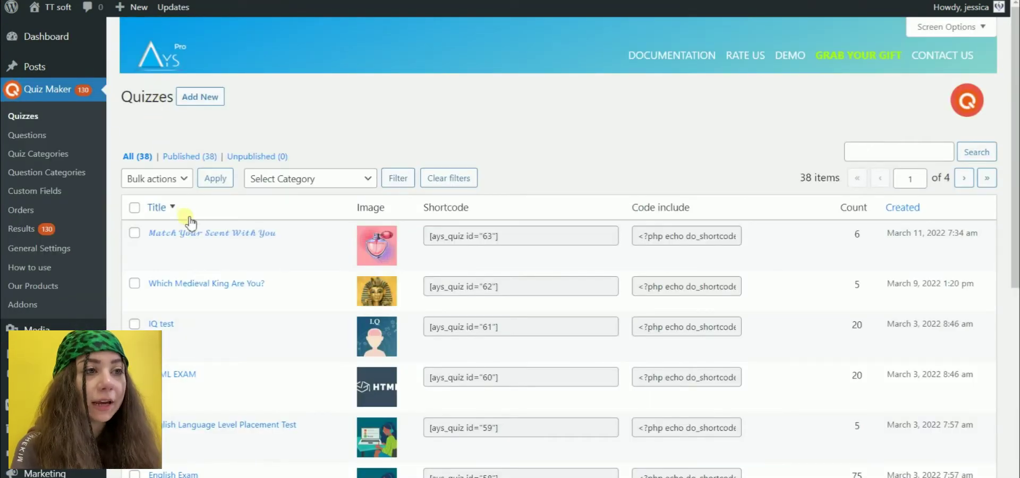
- Open the Match Your Scent With You quiz's Results Settings at the keyword intervals
{"action": "left_click", "coordinate": [236, 236]}
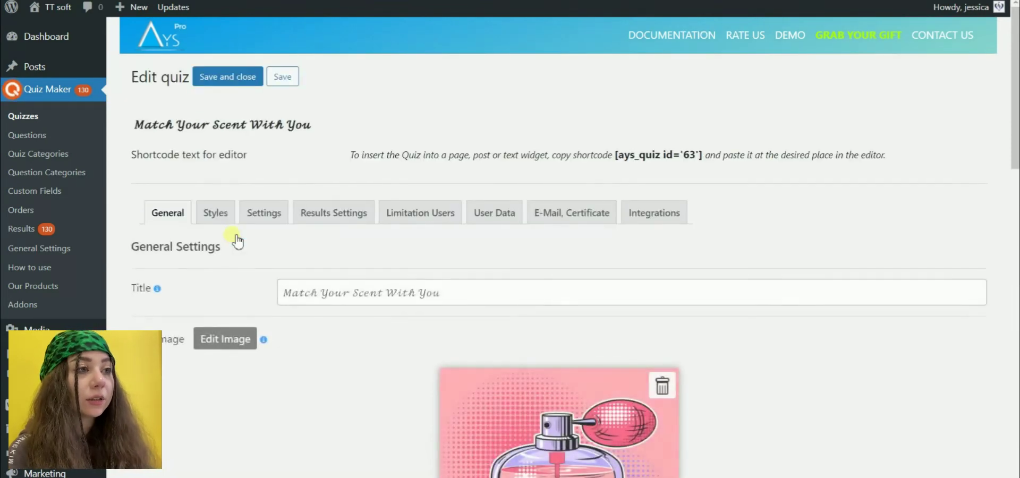
{"action": "left_click", "coordinate": [353, 222]}
{"action": "scroll", "coordinate": [1002, 200], "scroll_direction": "down", "scroll_amount": 15}
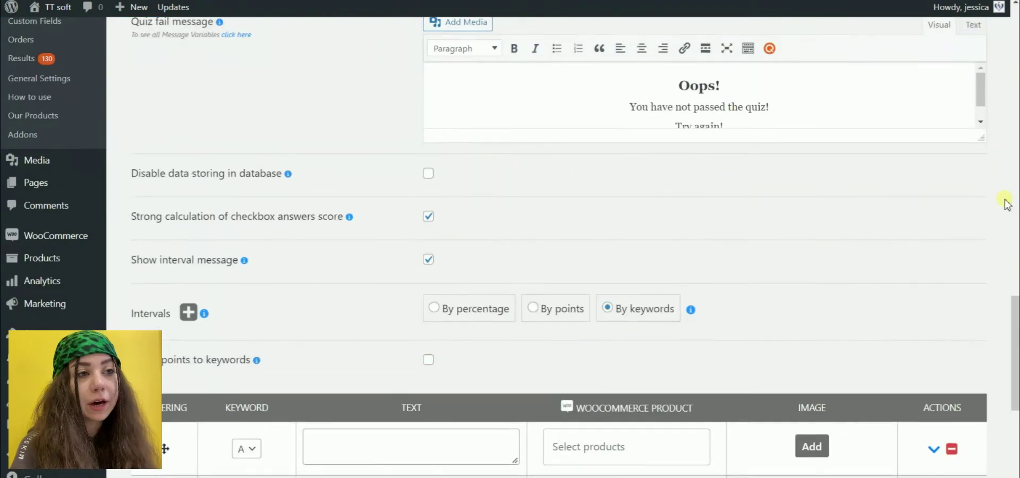
{"action": "scroll", "coordinate": [1005, 201], "scroll_direction": "down", "scroll_amount": 5}
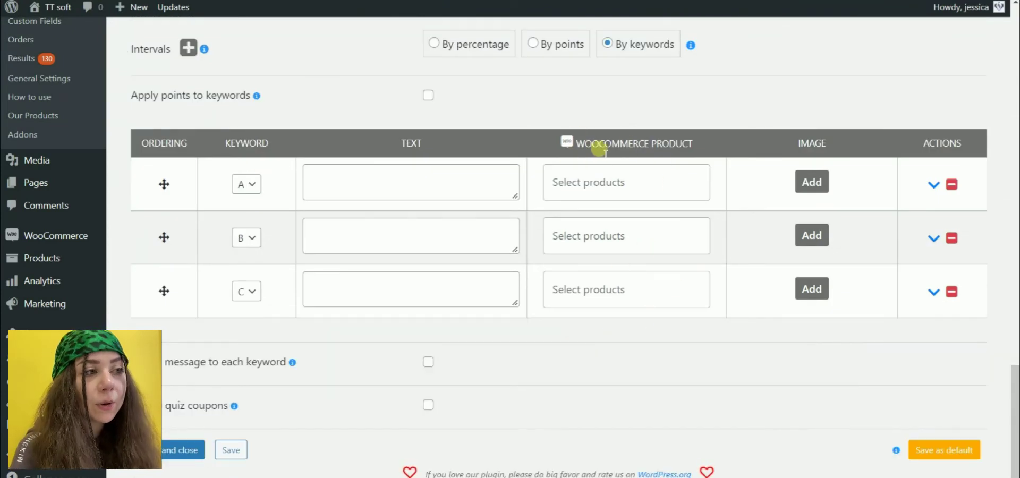
- Link keyword A to Chanel no 5, B to Dior Sauvage, and C to Miss Dior
{"action": "left_click", "coordinate": [587, 186]}
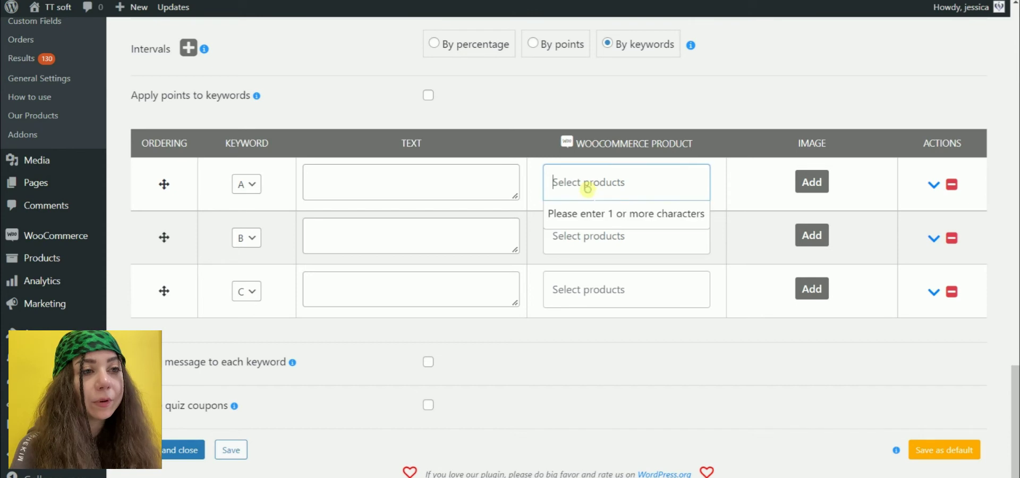
{"action": "type", "text": "Chane"}
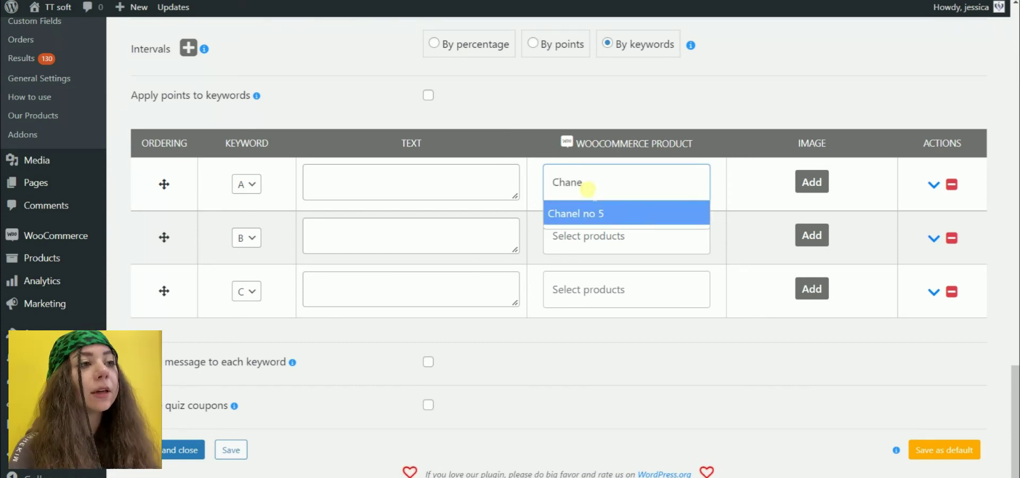
{"action": "left_click", "coordinate": [584, 213]}
{"action": "left_click", "coordinate": [581, 248]}
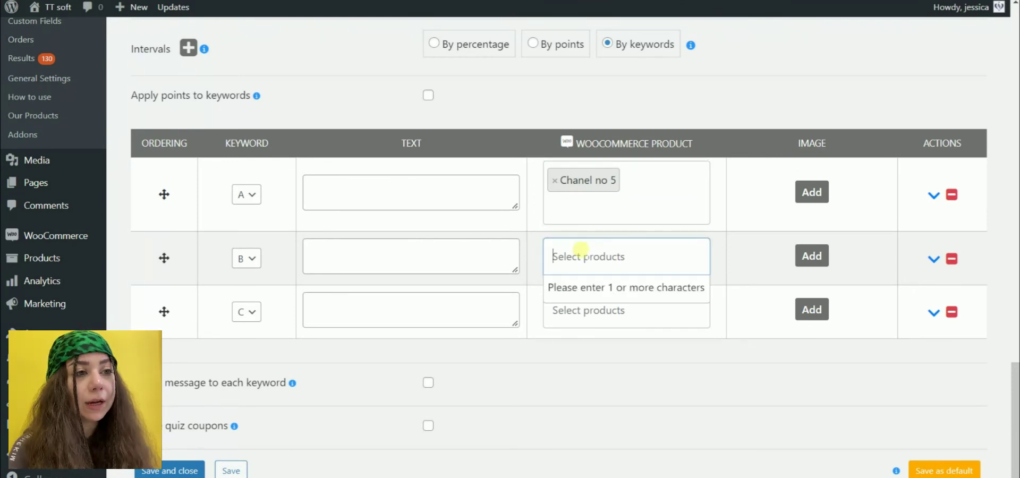
{"action": "type", "text": "Dior"}
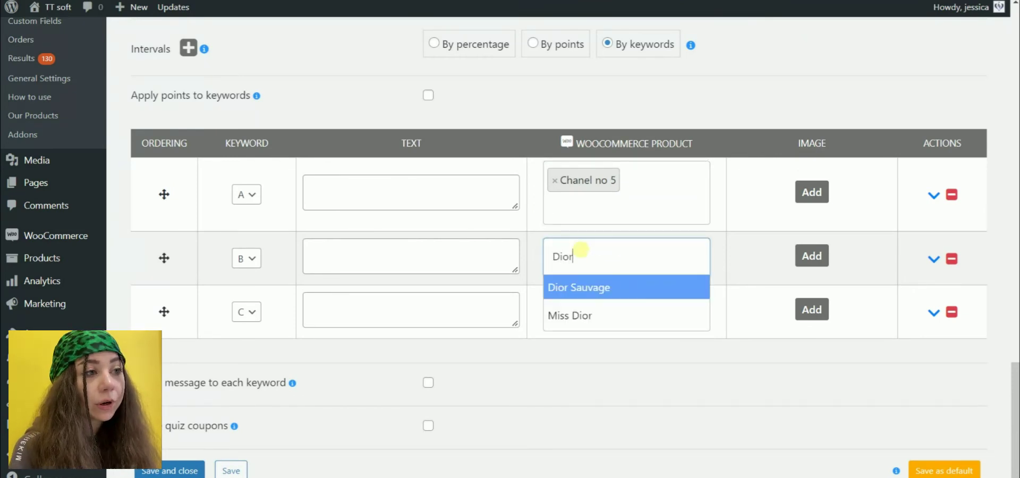
{"action": "left_click", "coordinate": [582, 291]}
{"action": "left_click", "coordinate": [580, 322]}
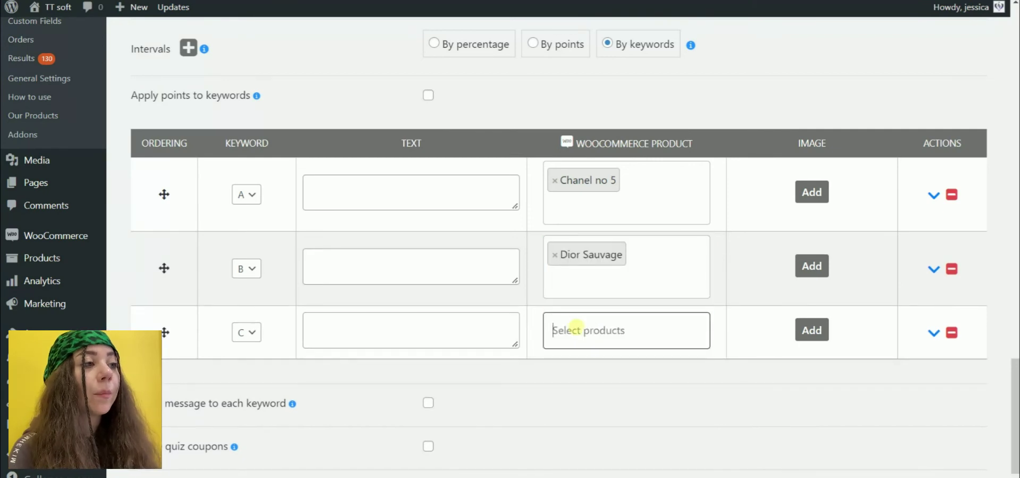
{"action": "type", "text": "Miss D"}
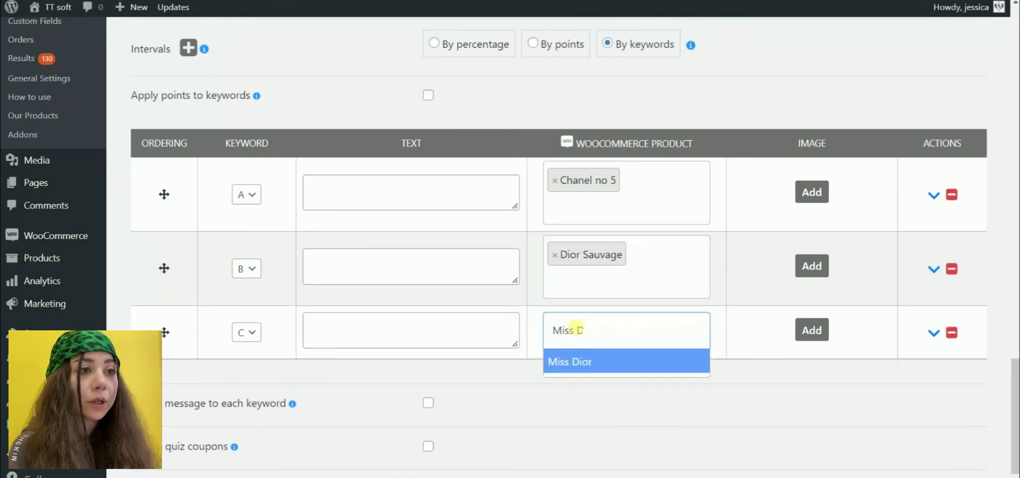
{"action": "left_click", "coordinate": [579, 361]}
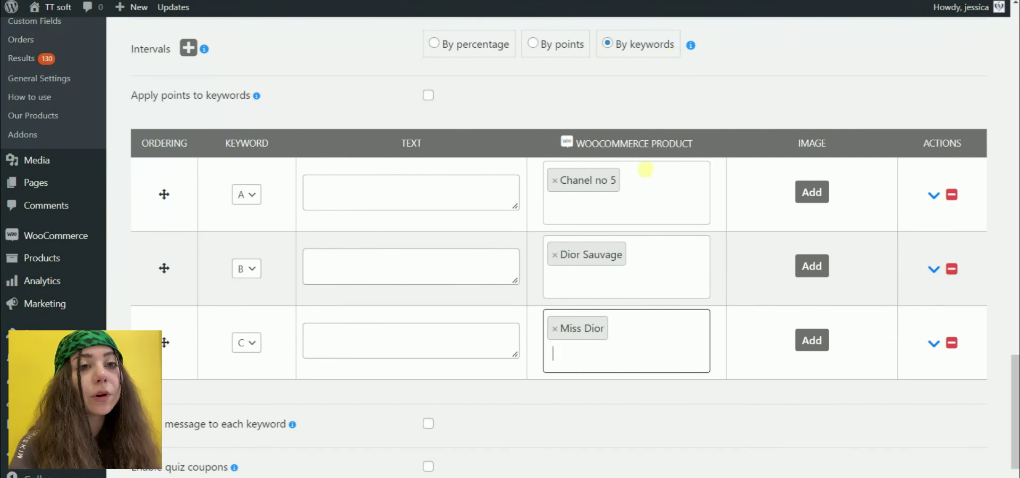
{"action": "scroll", "coordinate": [394, 388], "scroll_direction": "down", "scroll_amount": 1}
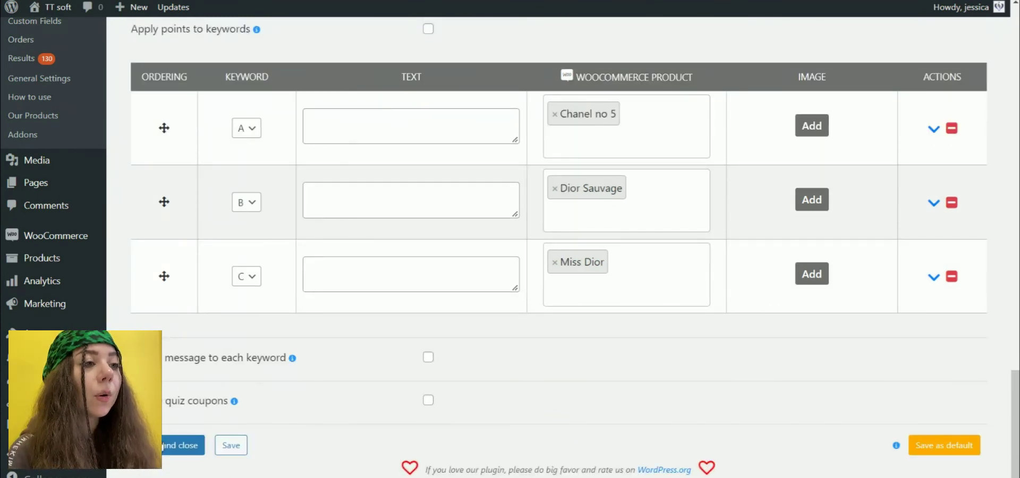
- Save the quiz and open the Product-Recommendation quiz draft post for editing
{"action": "left_click", "coordinate": [185, 447]}
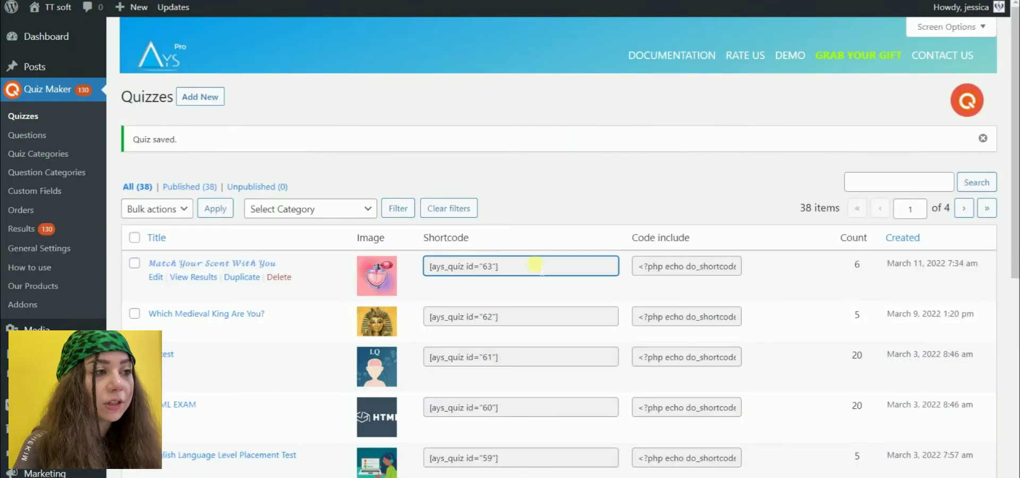
{"action": "mouse_move", "coordinate": [87, 74]}
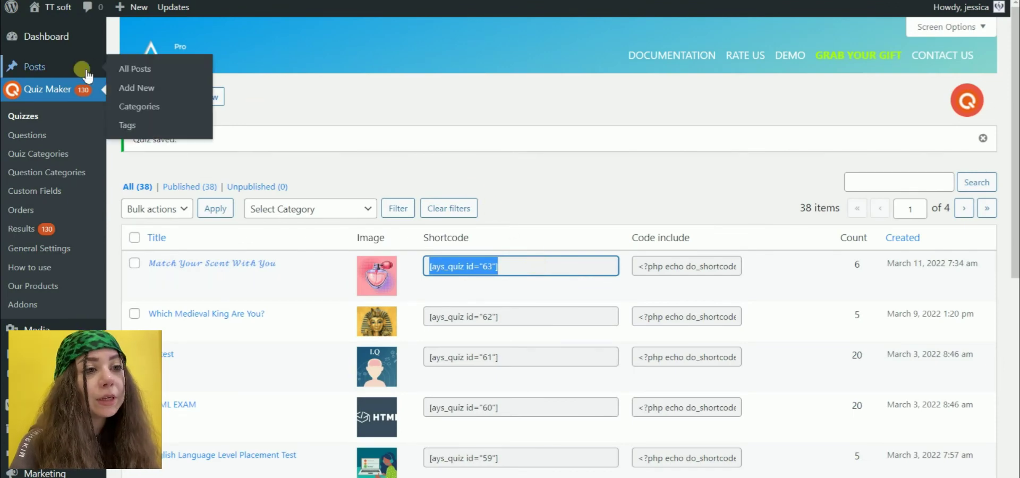
{"action": "left_click", "coordinate": [87, 74]}
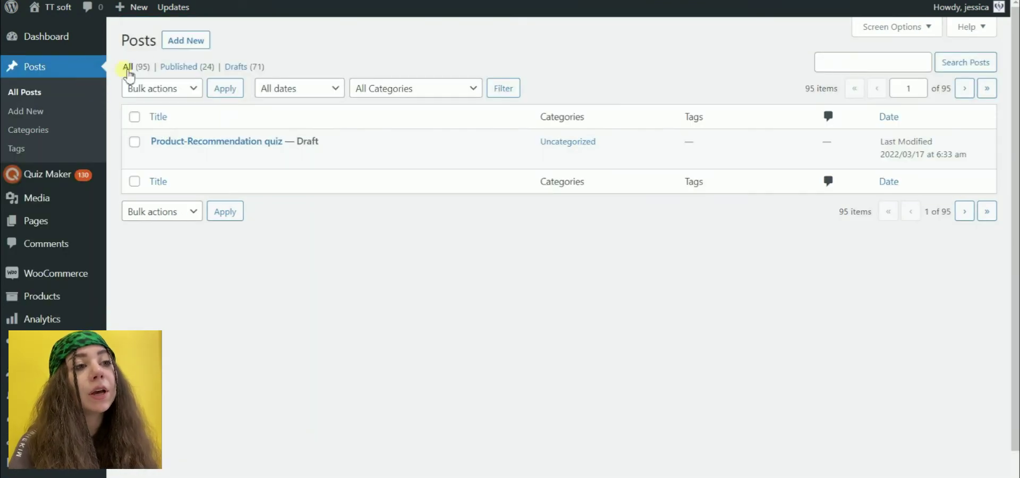
{"action": "left_click", "coordinate": [174, 143]}
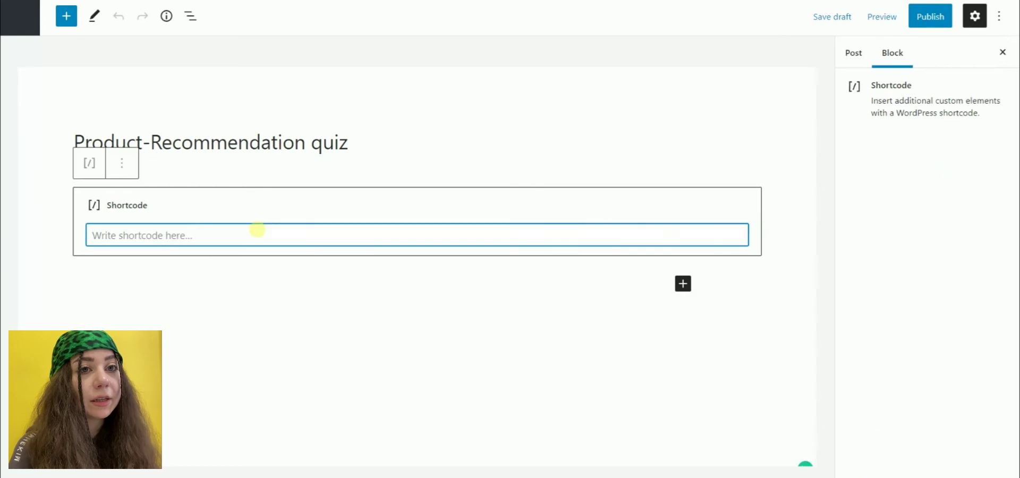
- Paste [ays_quiz id="63"] into the shortcode block and preview the post in a new tab
{"action": "type", "text": "[ays_quiz id=\"63\"]"}
{"action": "left_click", "coordinate": [842, 16]}
{"action": "left_click", "coordinate": [882, 17]}
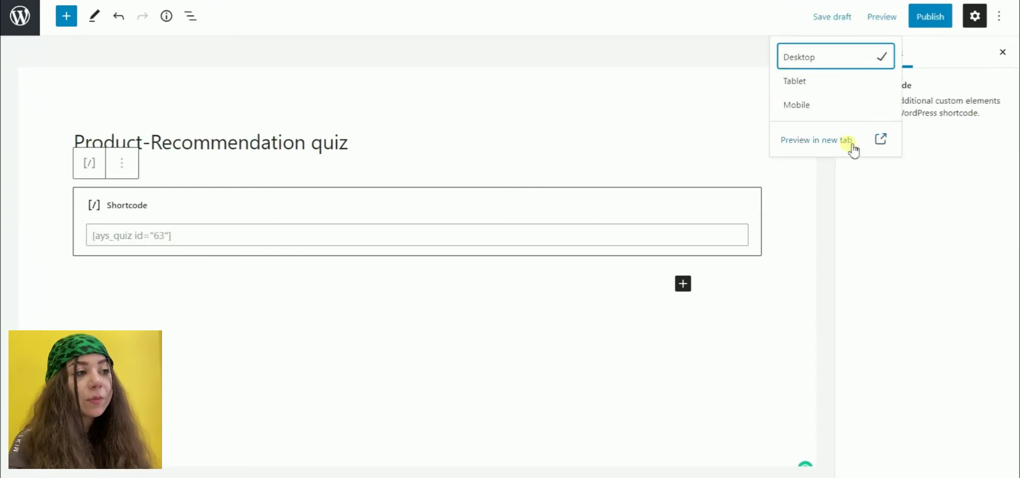